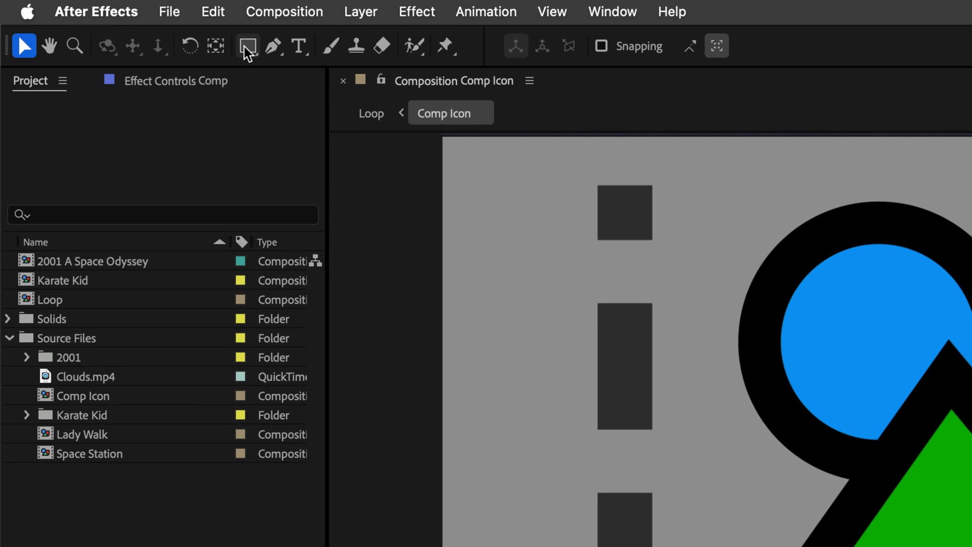
# Step: Cycle through the shape tools with Q back to the Rectangle tool
pyautogui.click(243, 48)
pyautogui.press('q')
pyautogui.press('q')
pyautogui.press('q')
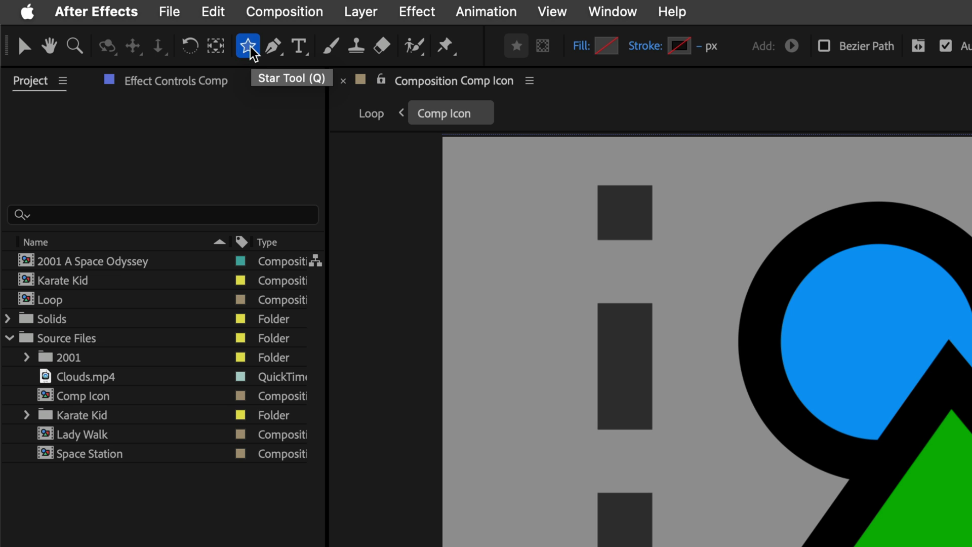
pyautogui.press('q')
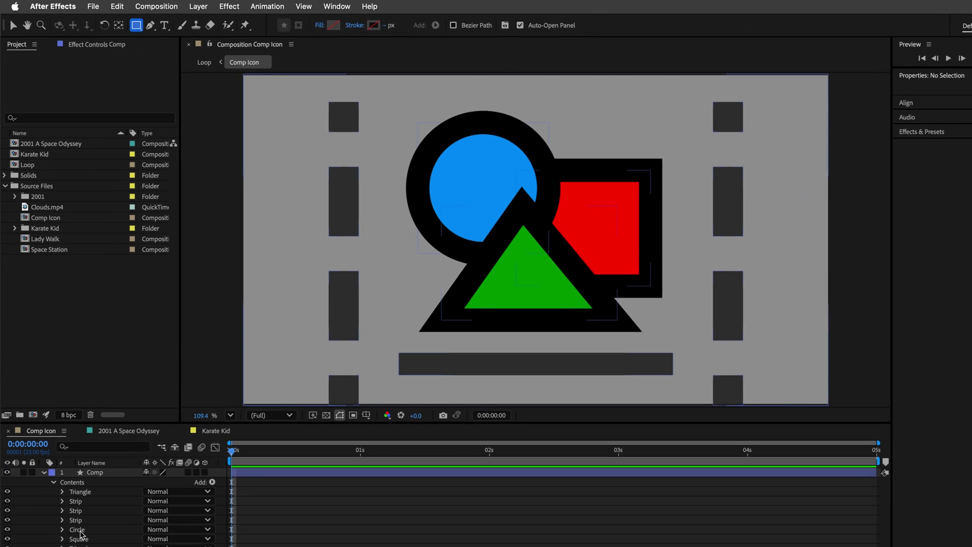
# Step: Give the Comp Icon's Circle shape a solid white fill
pyautogui.click(78, 521)
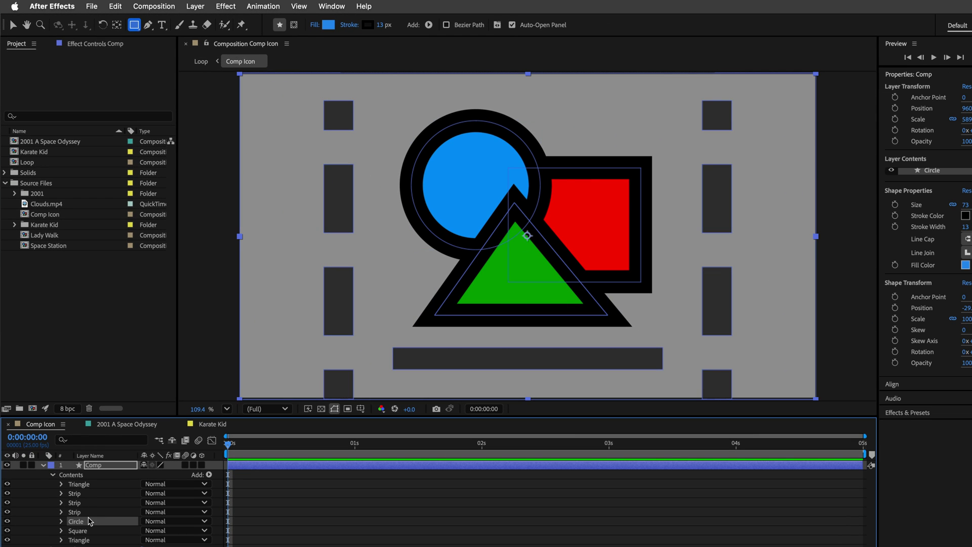
pyautogui.keyDown('alt'); pyautogui.click(328, 25); pyautogui.keyUp('alt')
pyautogui.keyDown('alt'); pyautogui.click(328, 25); pyautogui.keyUp('alt')
pyautogui.keyDown('alt'); pyautogui.click(328, 26); pyautogui.keyUp('alt')
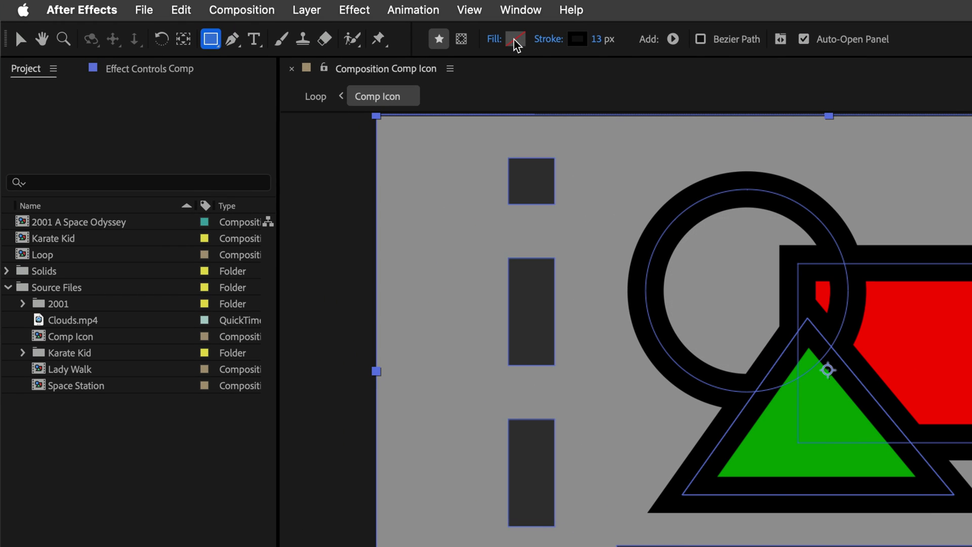
pyautogui.keyDown('alt'); pyautogui.click(514, 40); pyautogui.keyUp('alt')
# Step: Give the circle a solid grey outline, then select Clouds.mp4 in the project
pyautogui.keyDown('alt'); pyautogui.click(576, 41); pyautogui.keyUp('alt')
pyautogui.keyDown('alt'); pyautogui.click(576, 40); pyautogui.keyUp('alt')
pyautogui.keyDown('alt'); pyautogui.click(576, 40); pyautogui.keyUp('alt')
pyautogui.keyDown('alt'); pyautogui.click(576, 40); pyautogui.keyUp('alt')
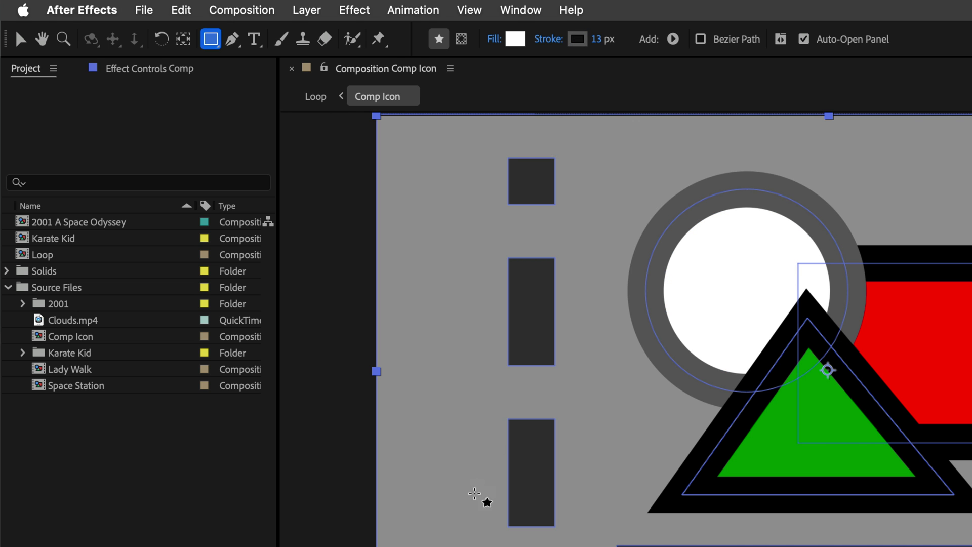
pyautogui.click(80, 323)
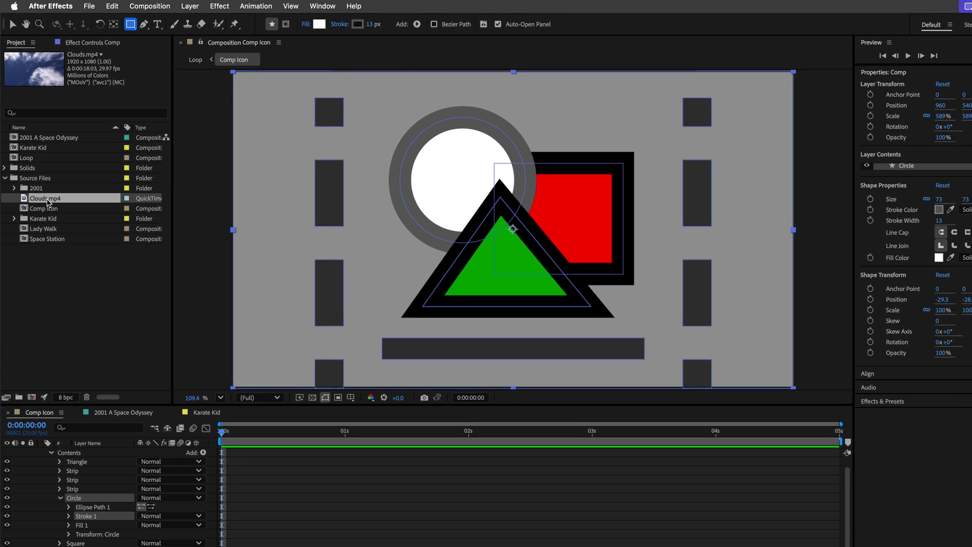
# Step: Open Clouds.mp4 in QuickTime Player and play the clip
pyautogui.doubleClick(48, 200)
pyautogui.press('space')
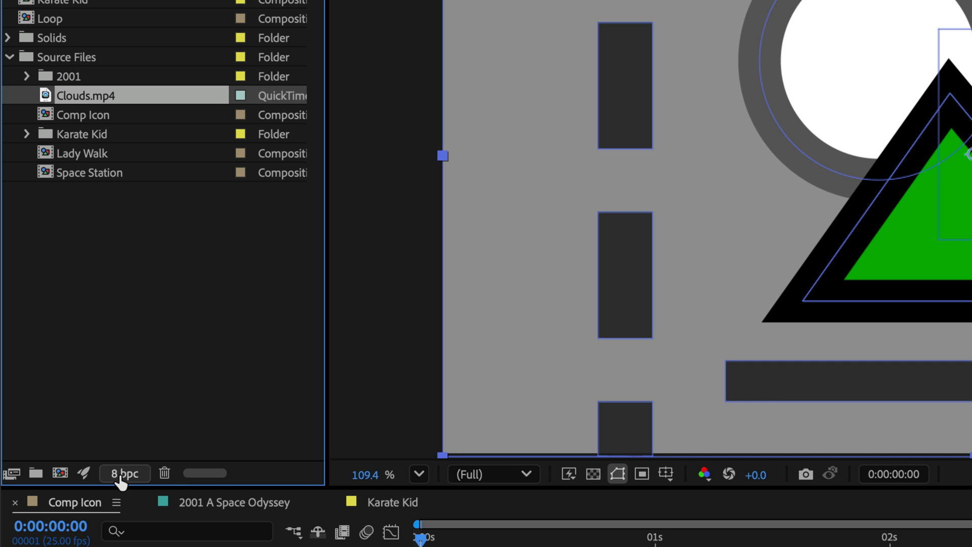
# Step: Cycle project colour depth through 16 bpc back to 8 bpc, then open the 2001 A Space Odyssey comp
pyautogui.keyDown('alt'); pyautogui.click(136, 475); pyautogui.keyUp('alt')
pyautogui.keyDown('alt'); pyautogui.click(135, 476); pyautogui.keyUp('alt')
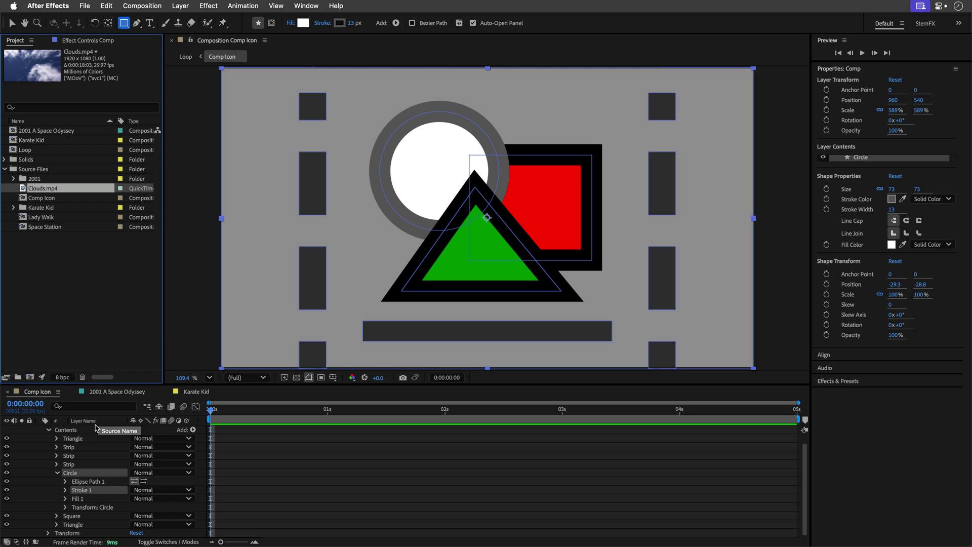
pyautogui.click(107, 392)
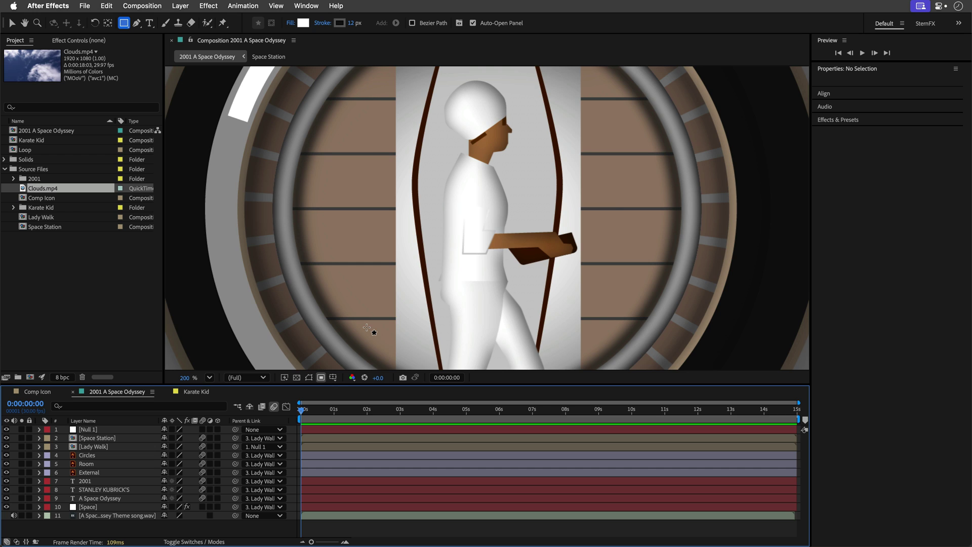
# Step: Zoom and pan to fit the whole 2001 frame, then move to the title at 0:00:08:11
pyautogui.scroll(-4, 367, 328)
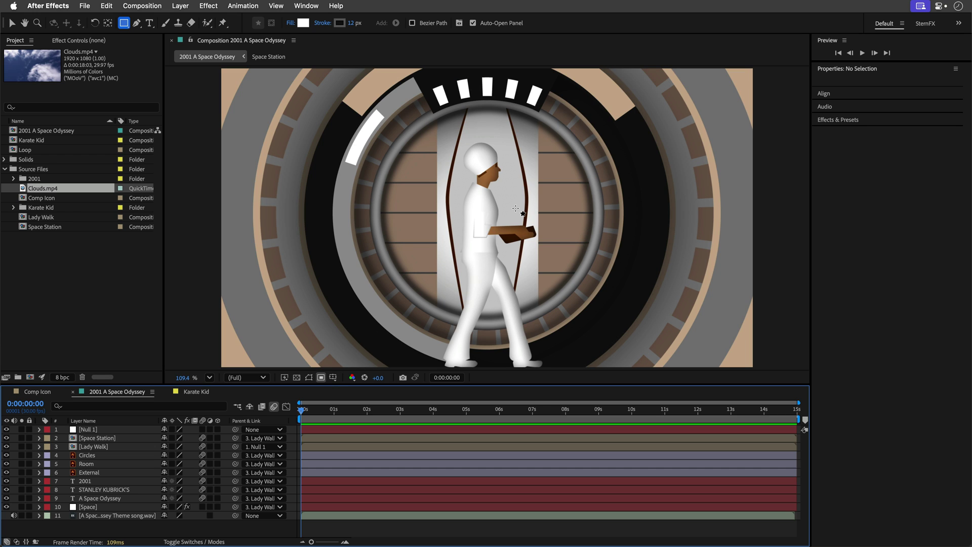
pyautogui.press('space')
pyautogui.moveTo(492, 177); pyautogui.dragTo(629, 285)
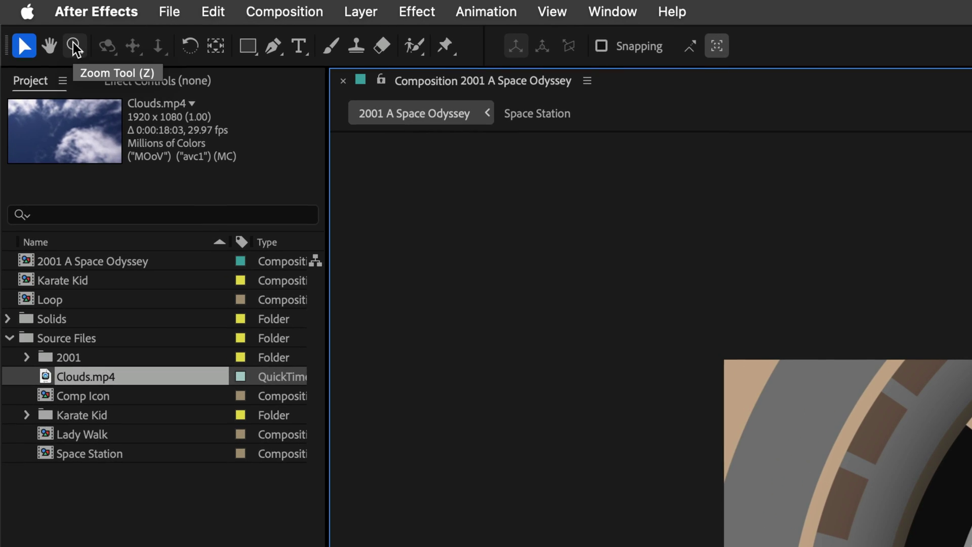
pyautogui.click(74, 48)
pyautogui.hotkey('shift', '/')
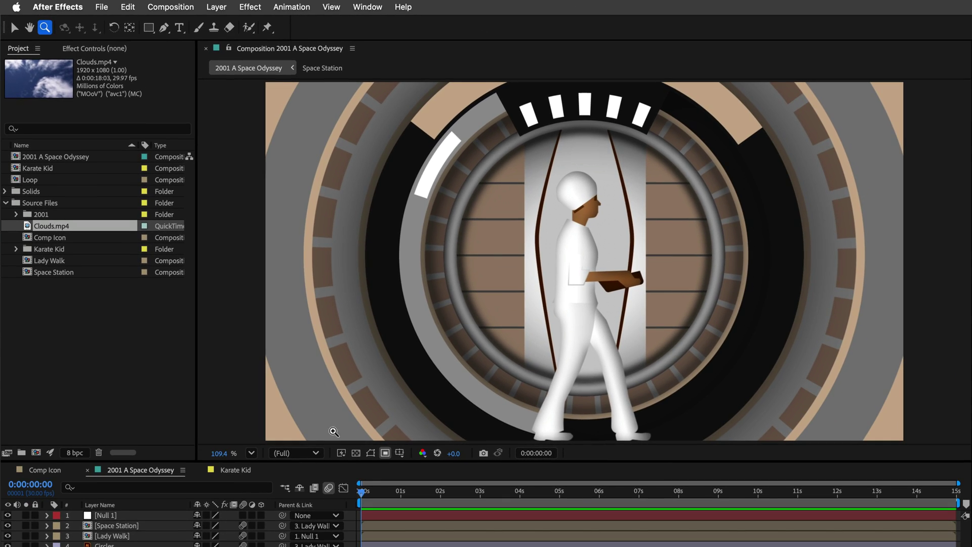
pyautogui.moveTo(366, 494); pyautogui.dragTo(692, 500)
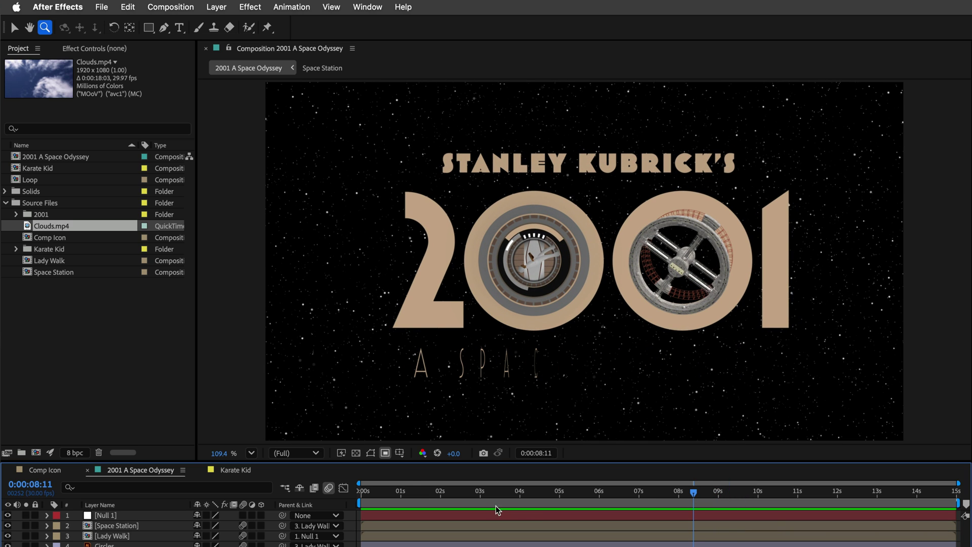
# Step: Toggle the title/action safe guides and move to 0:00:09:27 where the subtitle is complete
pyautogui.click(400, 453)
pyautogui.click(400, 455)
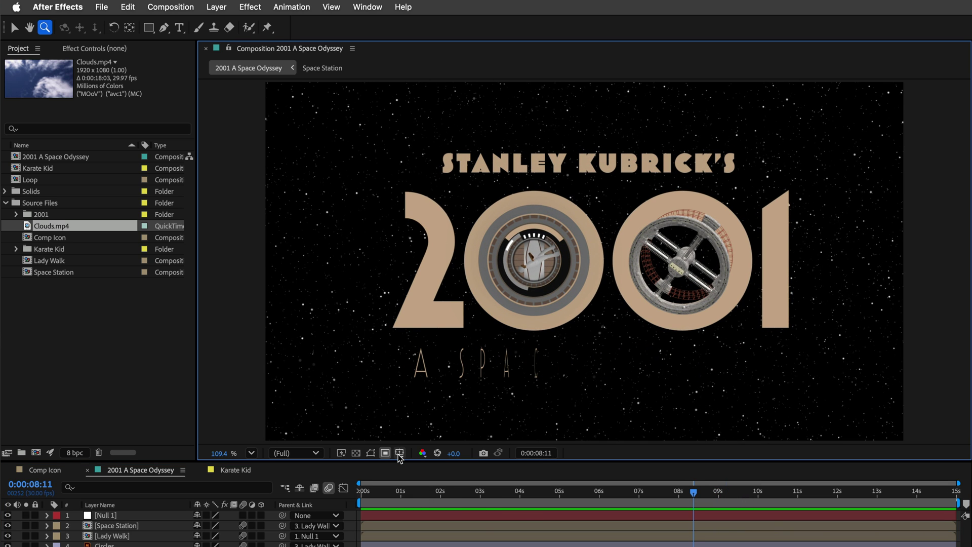
pyautogui.click(399, 455)
pyautogui.moveTo(698, 499); pyautogui.dragTo(755, 499)
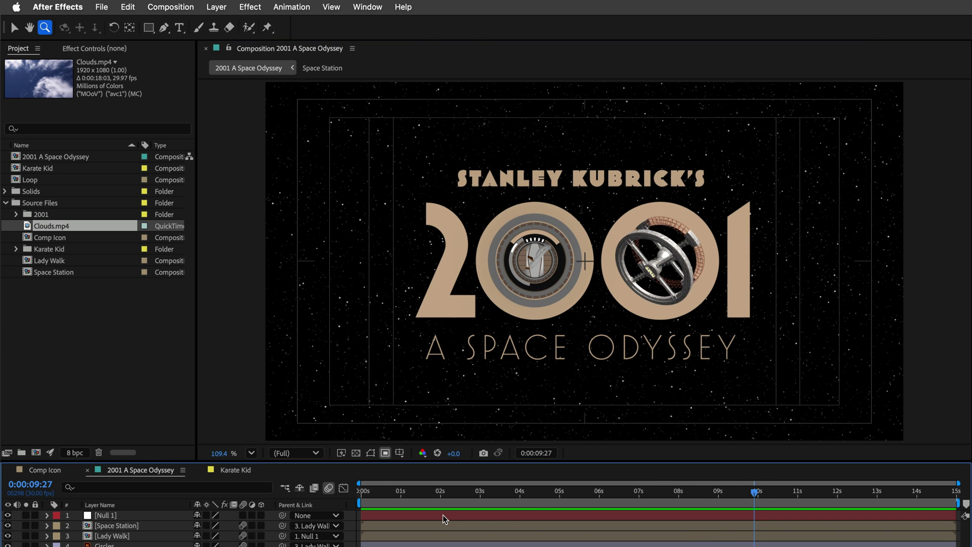
pyautogui.click(399, 452)
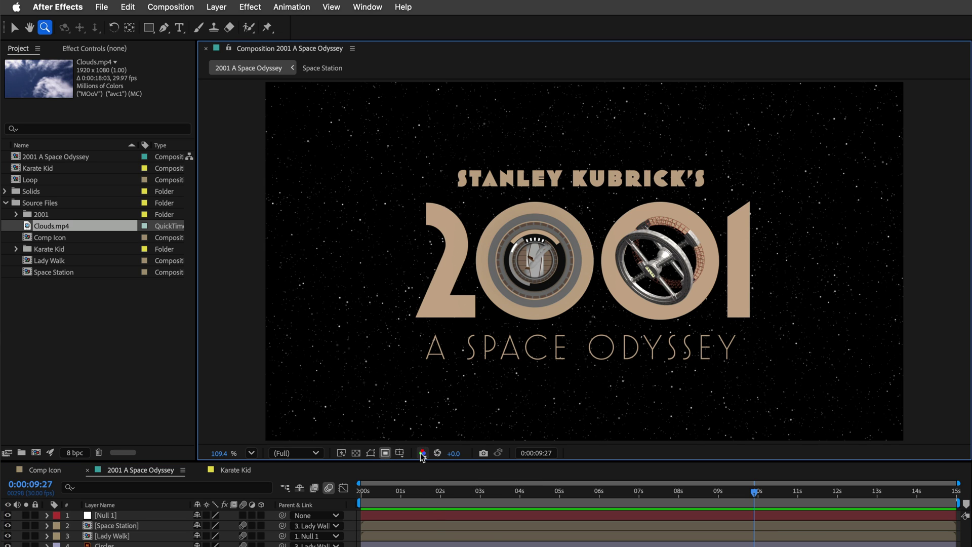
# Step: Preview the alpha channel, then draw a region of interest framing the title
pyautogui.click(422, 454)
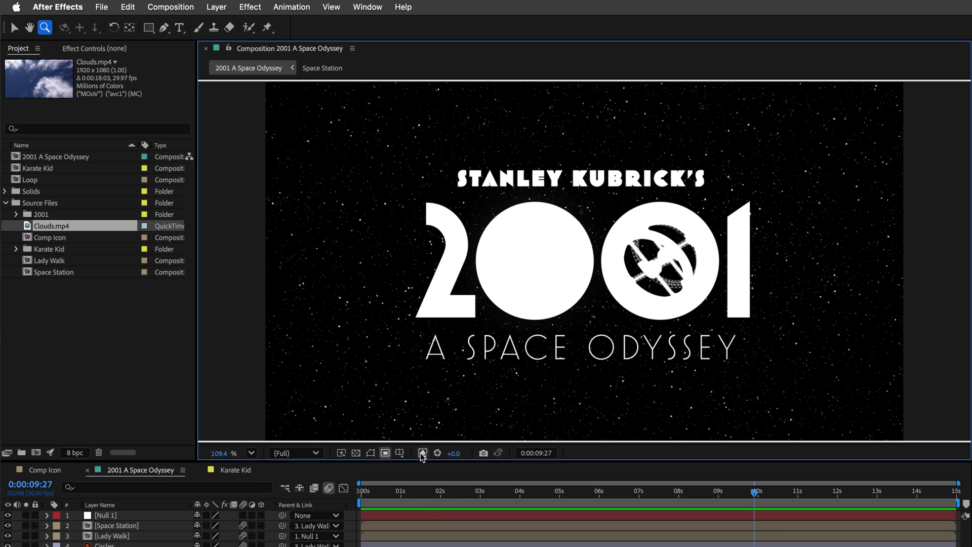
pyautogui.click(422, 454)
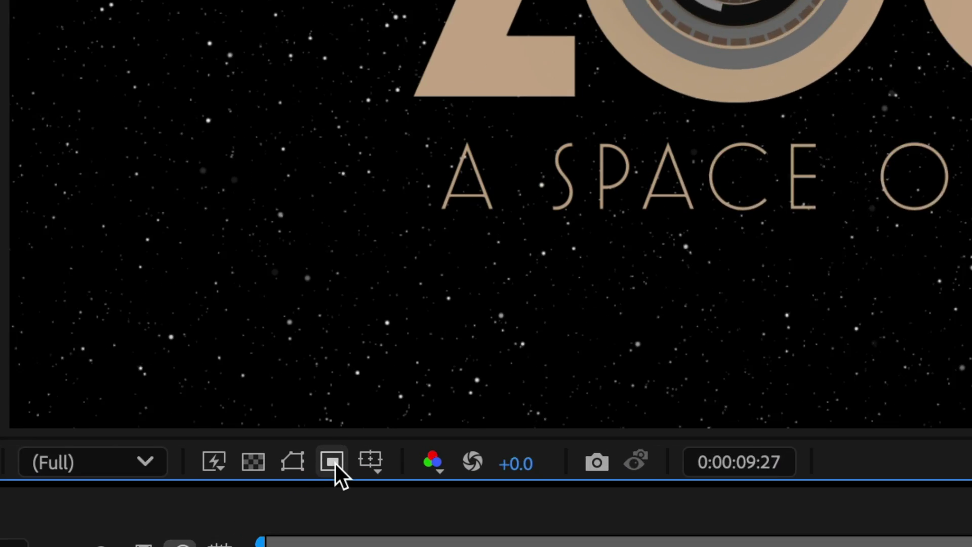
pyautogui.click(332, 462)
pyautogui.moveTo(352, 0); pyautogui.dragTo(971, 146)
pyautogui.moveTo(680, 341); pyautogui.dragTo(783, 367)
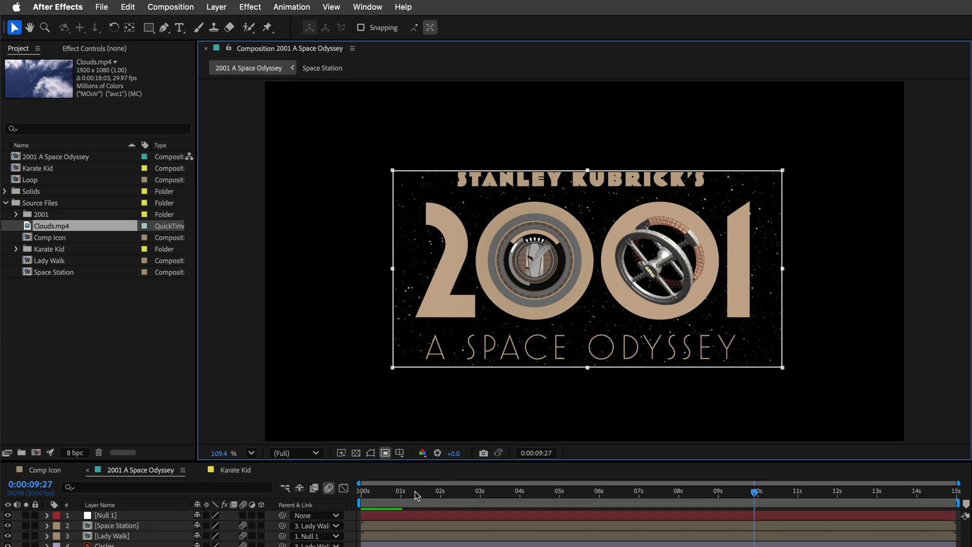
# Step: Turn off the region, snapshot the 9:27 title frame and compare it against 0:00:11:09
pyautogui.click(384, 453)
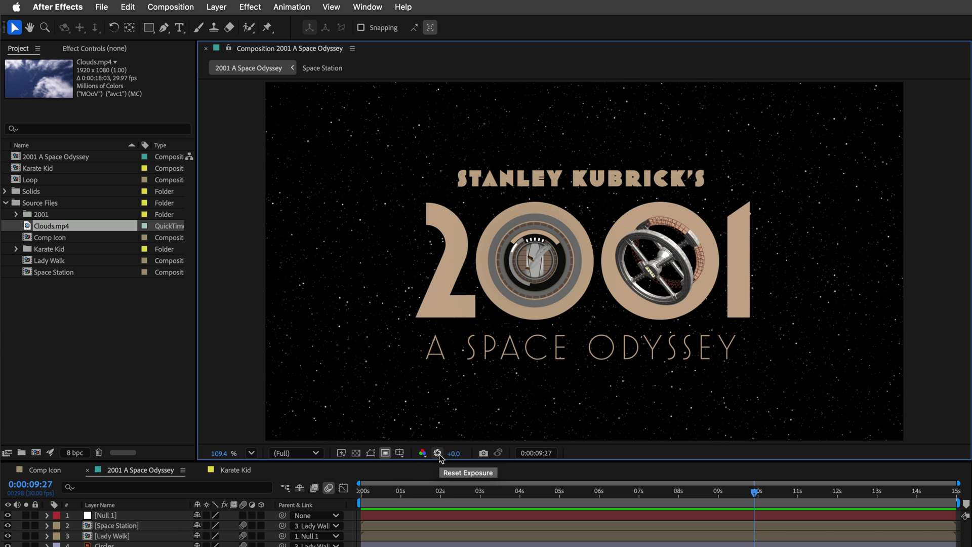
pyautogui.click(484, 453)
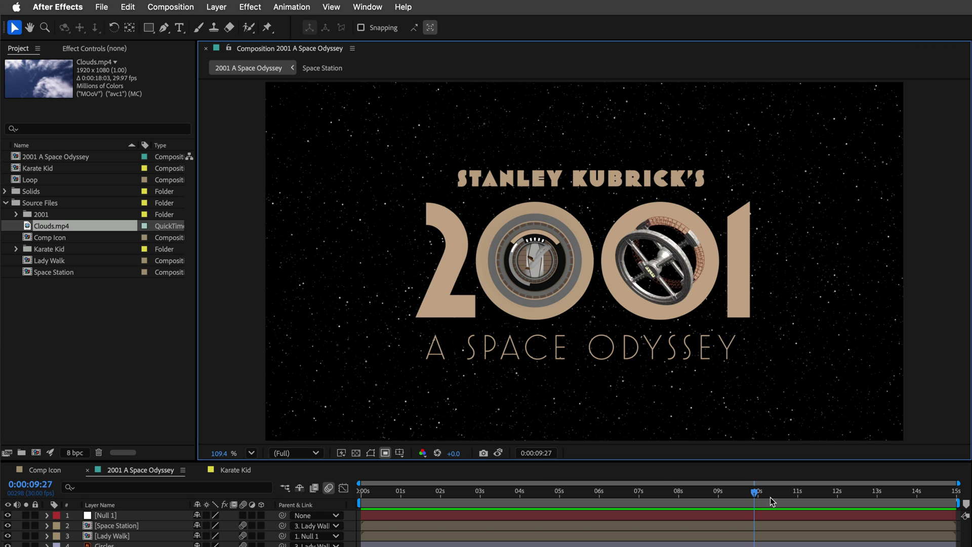
pyautogui.moveTo(757, 496); pyautogui.dragTo(810, 497)
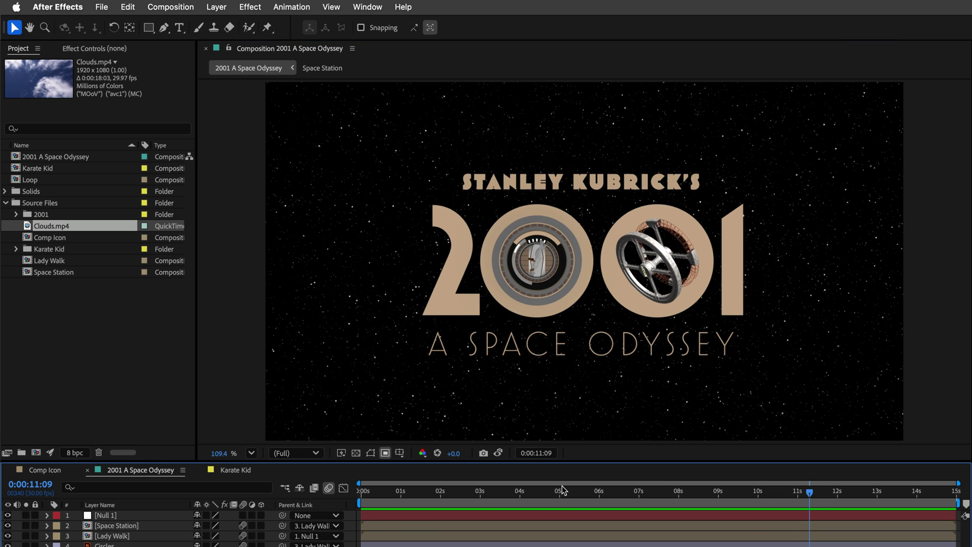
pyautogui.click(500, 453)
pyautogui.click(500, 453)
pyautogui.click(502, 453)
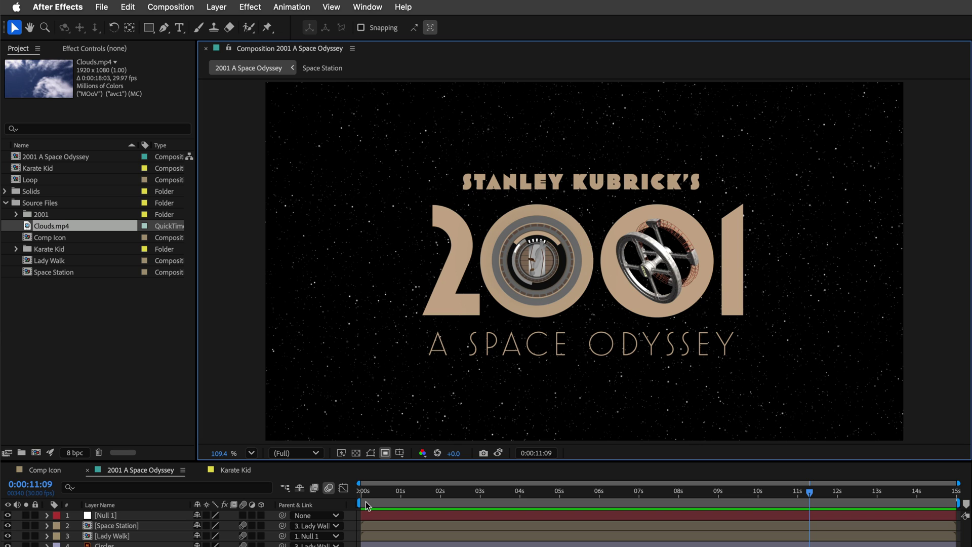
# Step: In Space Station, duplicate the station into copies and set 3D Option-drag to Activate Camera Navigation
pyautogui.doubleClick(121, 526)
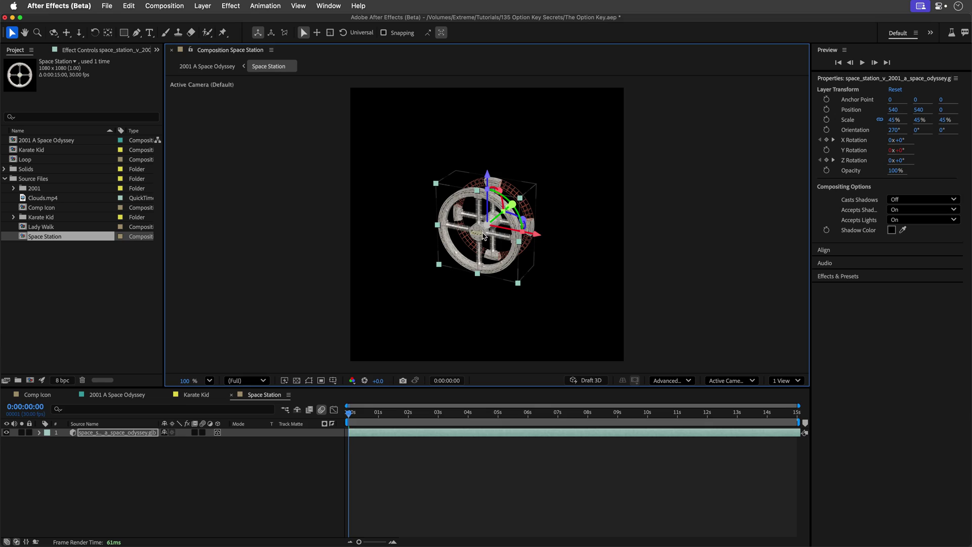
pyautogui.keyDown('alt'); pyautogui.moveTo(483, 235); pyautogui.dragTo(557, 154); pyautogui.keyUp('alt')
pyautogui.click(53, 5)
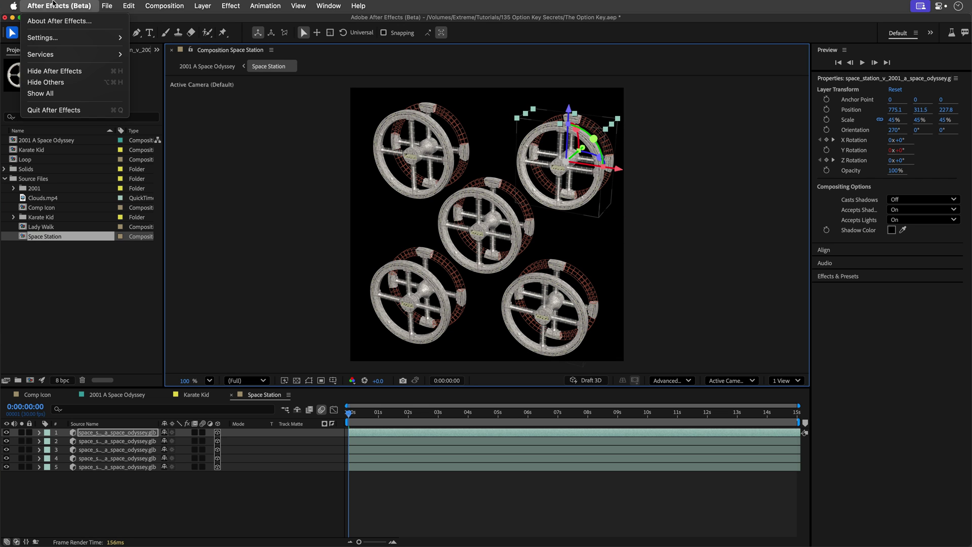
pyautogui.moveTo(46, 38)
pyautogui.click(193, 239)
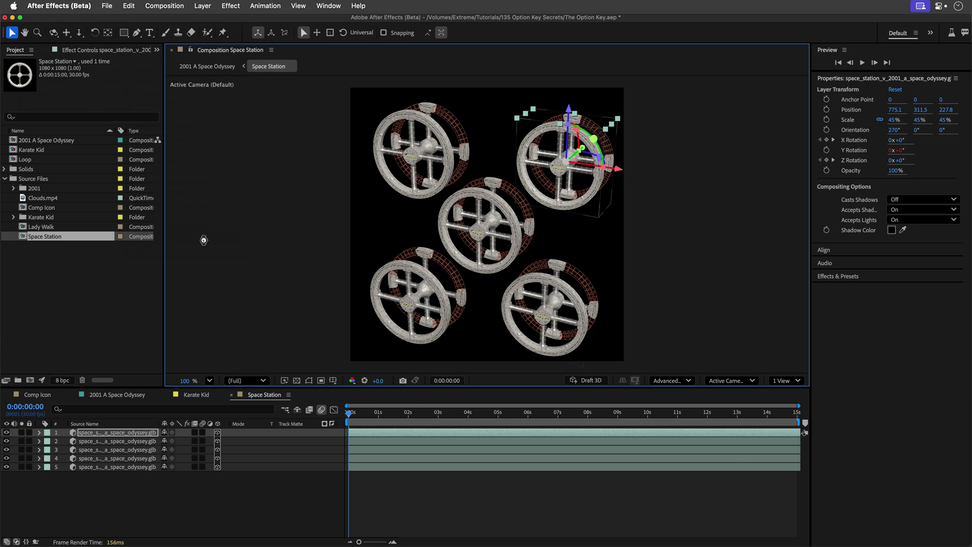
pyautogui.click(568, 165)
pyautogui.click(570, 176)
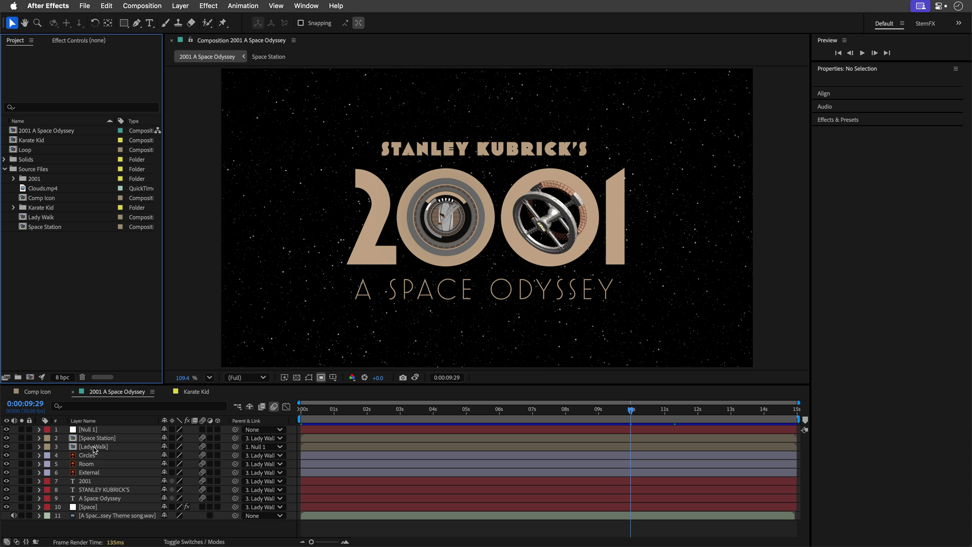
# Step: Open the Lady Walk layer in its own Layer panel and scrub through its animation
pyautogui.click(93, 448)
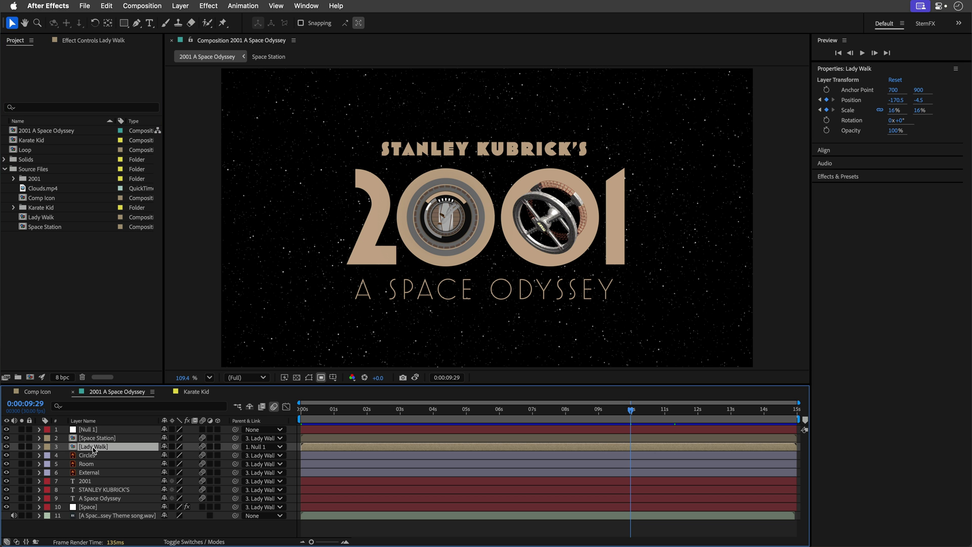
pyautogui.doubleClick(93, 448)
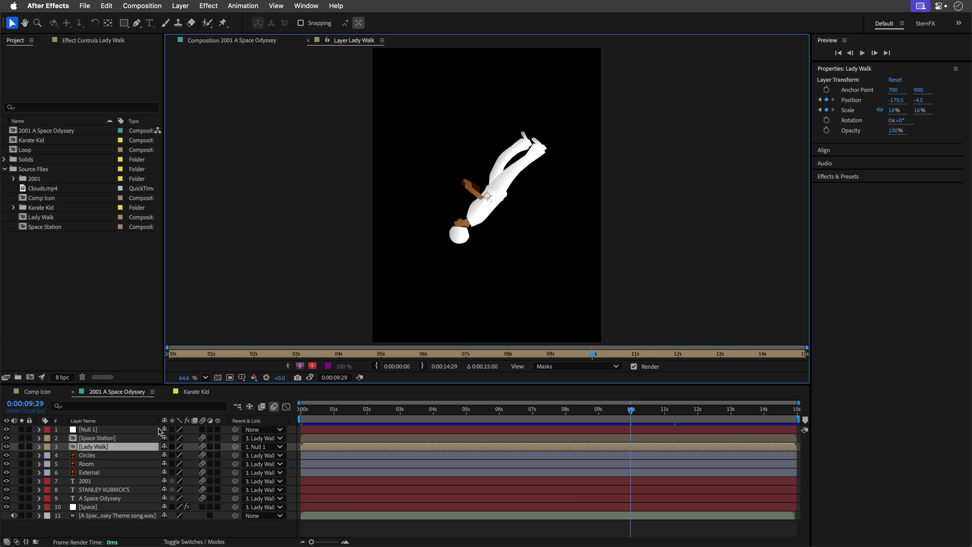
pyautogui.moveTo(594, 356); pyautogui.dragTo(647, 356)
# Step: Try Alt+[ and Alt+] trims on Circles, Room and External, undoing both
pyautogui.click(308, 40)
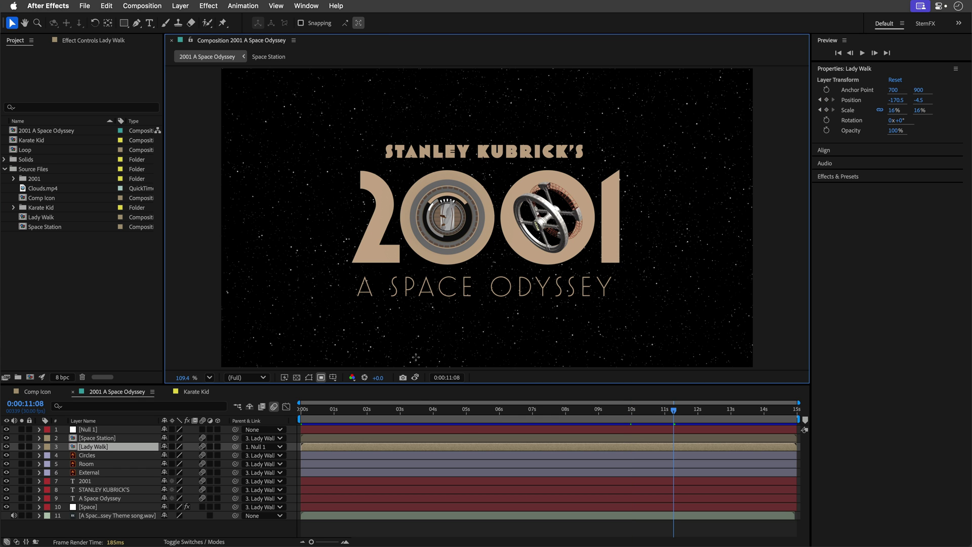
pyautogui.click(459, 456)
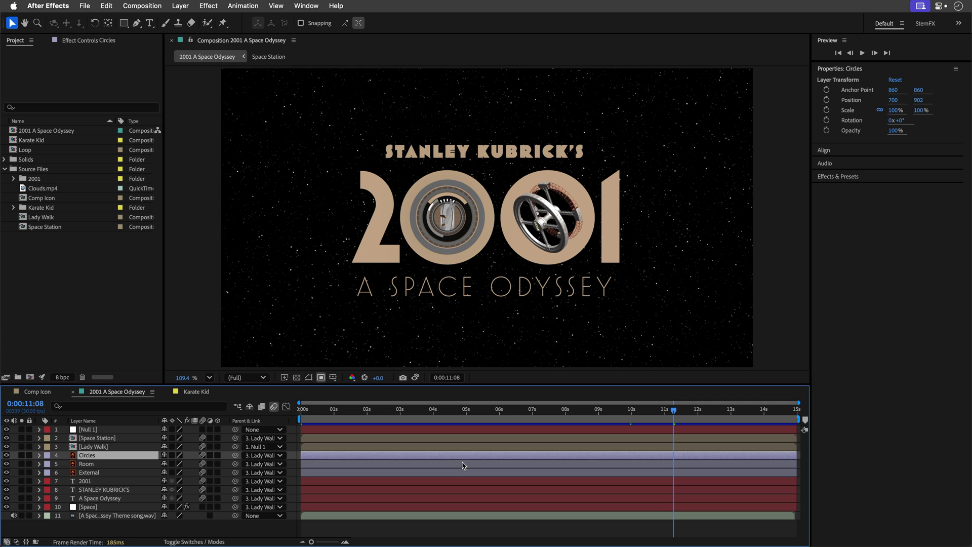
pyautogui.keyDown('shift'); pyautogui.click(462, 464); pyautogui.keyUp('shift')
pyautogui.keyDown('shift'); pyautogui.click(462, 474); pyautogui.keyUp('shift')
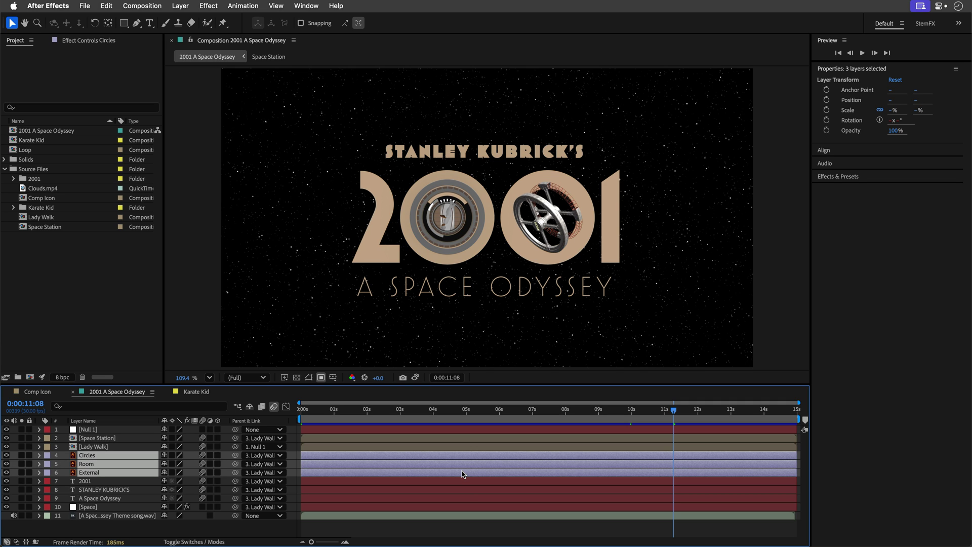
pyautogui.hotkey('alt', '[')
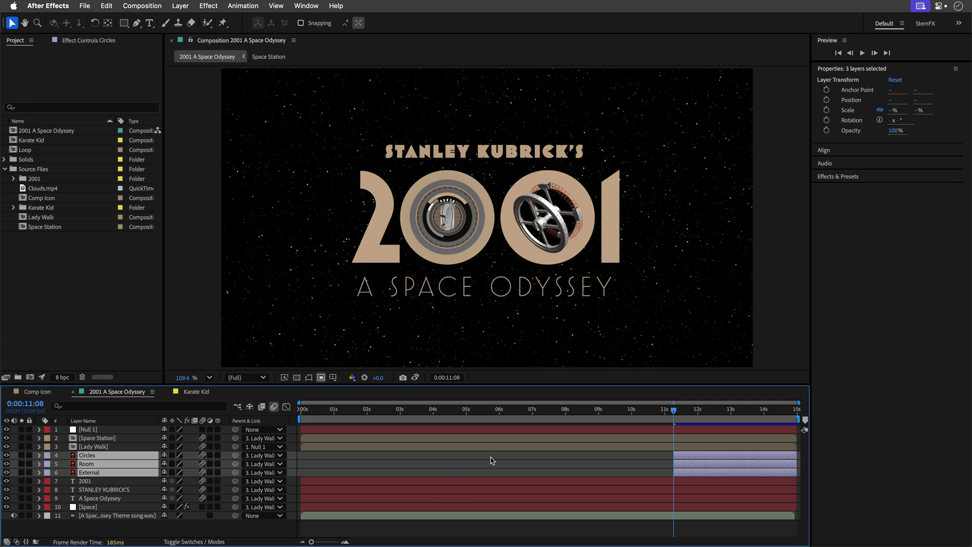
pyautogui.press('super+z')
pyautogui.hotkey('alt', ']')
pyautogui.press('super+z')
pyautogui.click(131, 526)
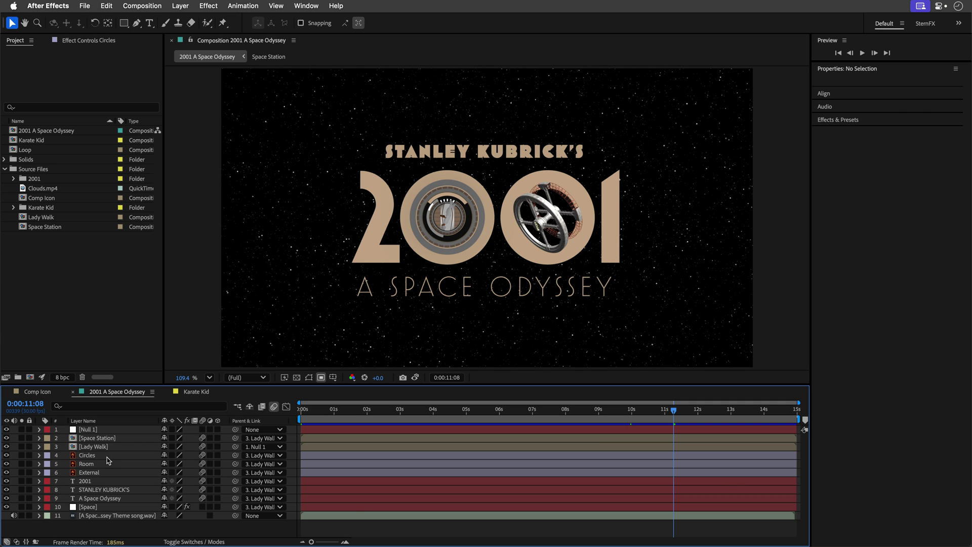
# Step: Reveal Lady Walk's Position and Scale keyframes and Alt-drag to stretch them in time
pyautogui.click(103, 446)
pyautogui.press('u')
pyautogui.moveTo(647, 456); pyautogui.dragTo(282, 475)
pyautogui.moveTo(632, 459); pyautogui.dragTo(784, 458)
# Step: Undo the keyframe stretch, then add and remove an expression on Lady Walk's Position
pyautogui.press('super+z')
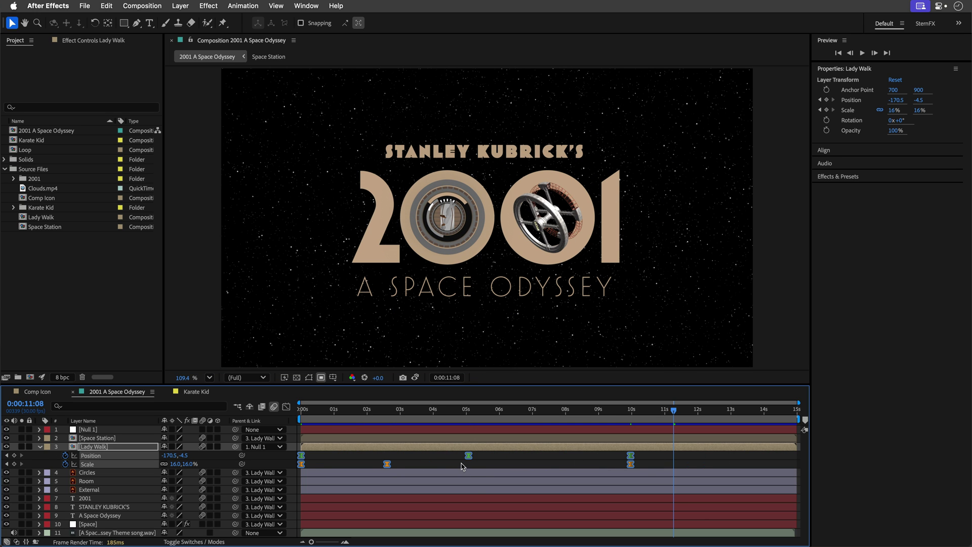
pyautogui.click(352, 464)
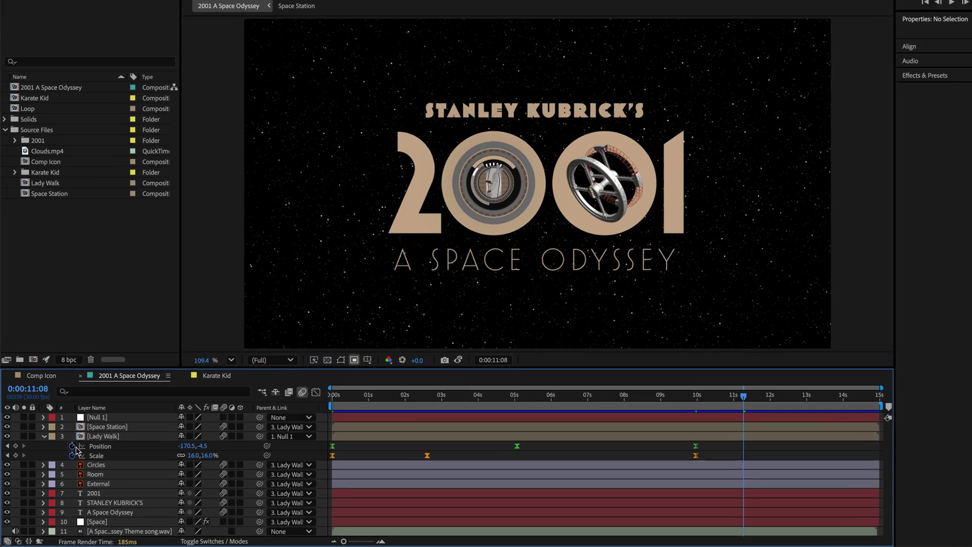
pyautogui.keyDown('alt'); pyautogui.click(65, 455); pyautogui.keyUp('alt')
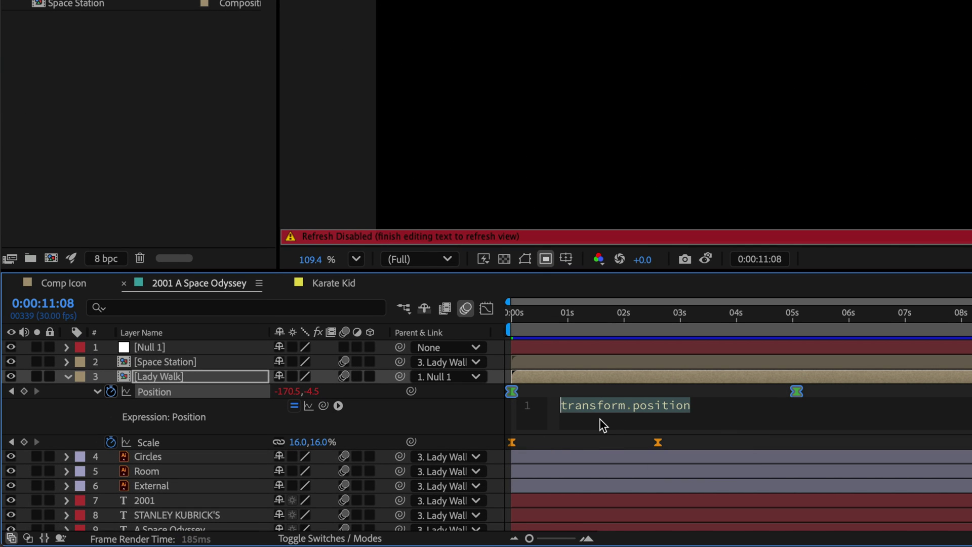
pyautogui.keyDown('alt'); pyautogui.click(111, 392); pyautogui.keyUp('alt')
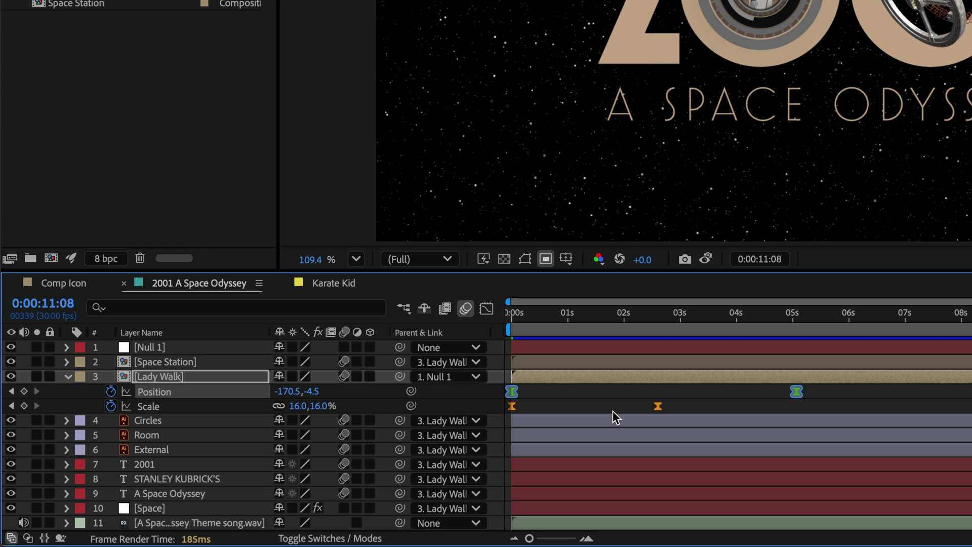
# Step: Nudge the Position keyframes by one and ten frames with Alt+arrows, then collapse the layer
pyautogui.hotkey('alt', 'Right')
pyautogui.hotkey('alt', 'Right')
pyautogui.hotkey('alt', 'Right')
pyautogui.hotkey('alt', 'Right')
pyautogui.hotkey('alt', 'Right')
pyautogui.hotkey('alt', 'Right')
pyautogui.hotkey('alt', 'Right')
pyautogui.hotkey('alt', 'Right')
pyautogui.hotkey('alt', 'Right')
pyautogui.hotkey('alt', 'Right')
pyautogui.hotkey('alt', 'Right')
pyautogui.hotkey('alt', 'Right')
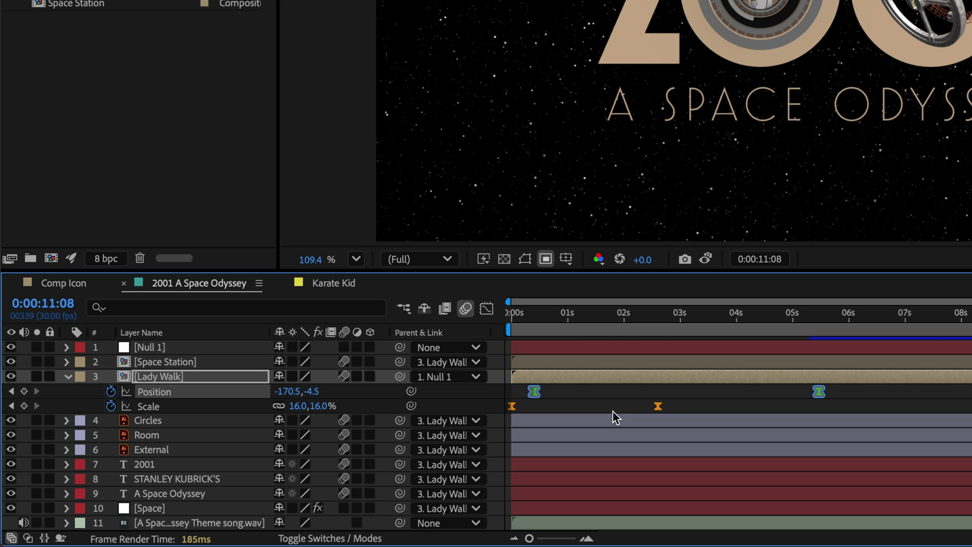
pyautogui.hotkey('alt', 'Left')
pyautogui.hotkey('alt', 'Left')
pyautogui.hotkey('alt', 'Left')
pyautogui.hotkey('alt', 'Left')
pyautogui.hotkey('alt', 'Left')
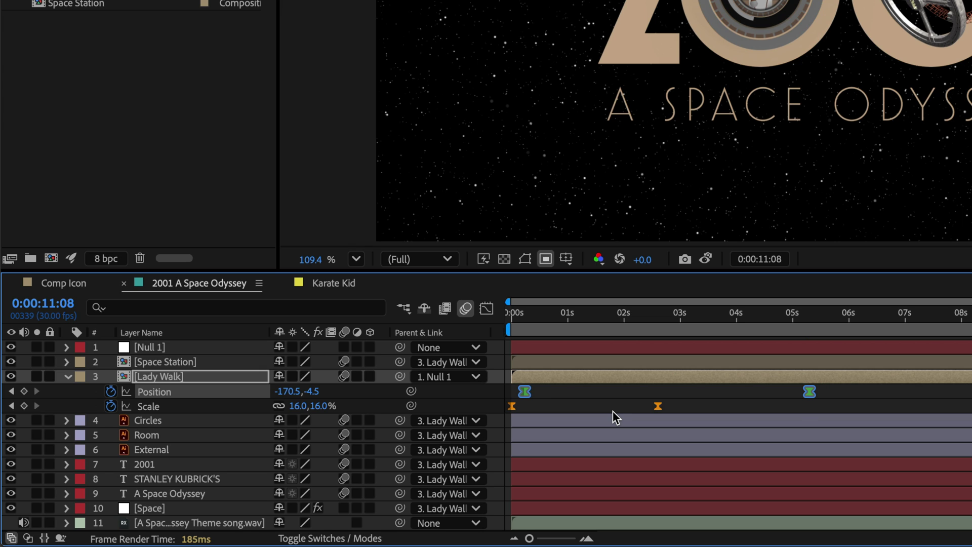
pyautogui.hotkey('alt', 'shift', 'Right')
pyautogui.hotkey('alt', 'shift', 'Right')
pyautogui.hotkey('alt', 'shift', 'Right')
pyautogui.hotkey('alt', 'shift', 'Right')
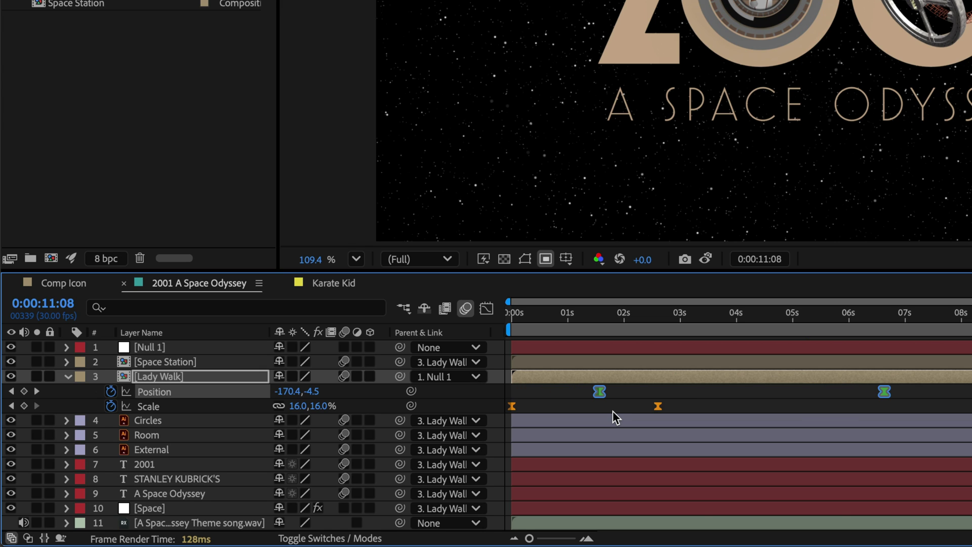
pyautogui.hotkey('alt', 'shift', 'Left')
pyautogui.hotkey('alt', 'shift', 'Left')
pyautogui.hotkey('alt', 'shift', 'Left')
pyautogui.hotkey('alt', 'shift', 'Left')
pyautogui.hotkey('alt', 'Left')
pyautogui.hotkey('alt', 'Left')
pyautogui.hotkey('alt', 'Left')
pyautogui.hotkey('alt', 'Left')
pyautogui.hotkey('alt', 'Left')
pyautogui.hotkey('alt', 'Left')
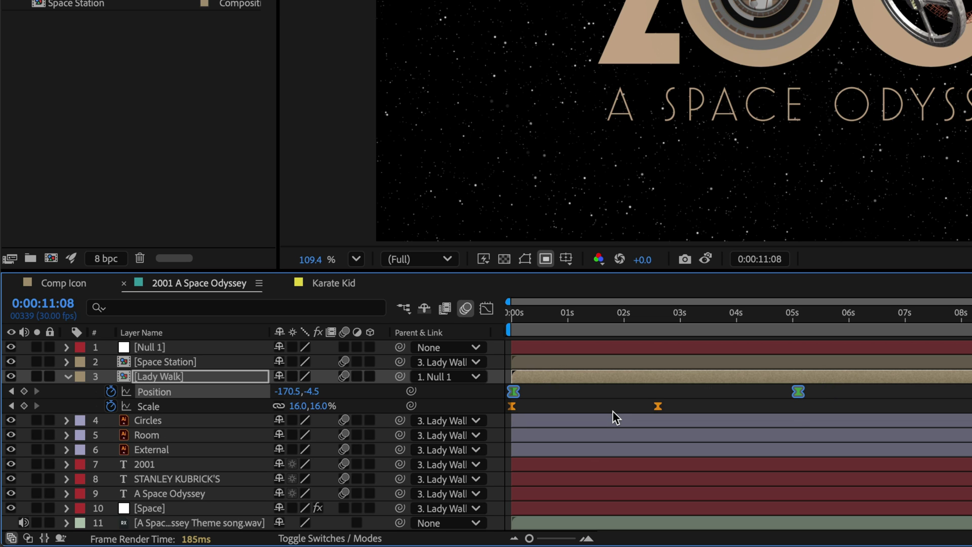
pyautogui.hotkey('alt', 'Left')
pyautogui.click(611, 409)
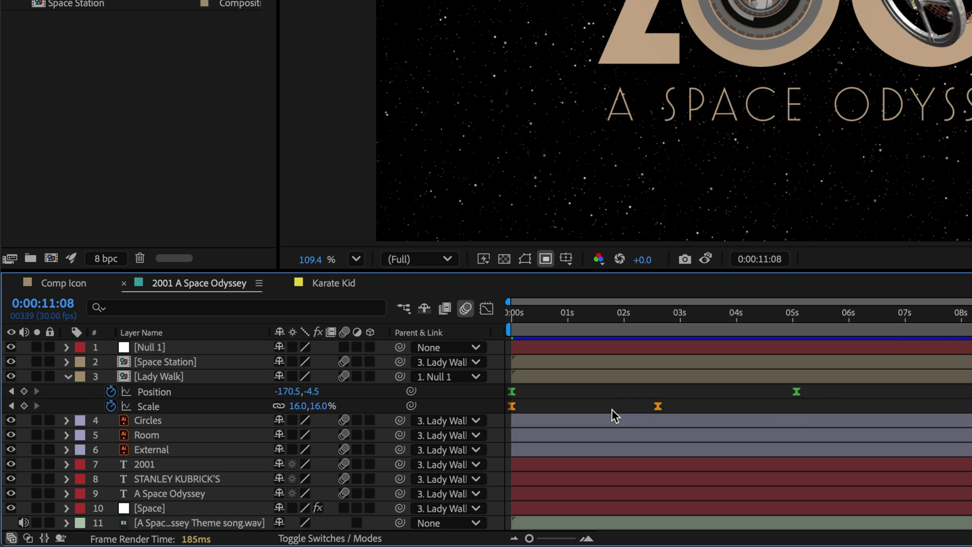
pyautogui.click(66, 376)
# Step: Open the Karate Kid composition and scrub to about 0:00:02:09
pyautogui.click(335, 282)
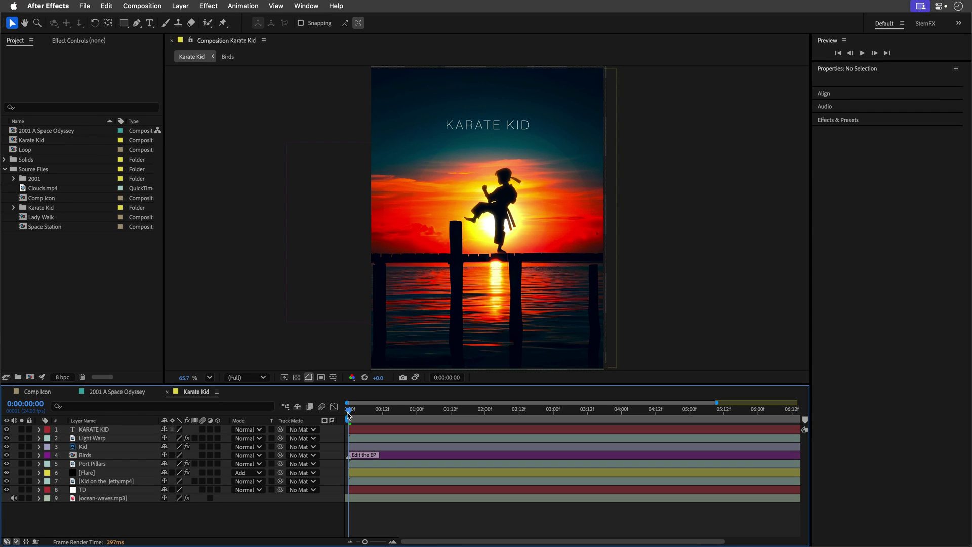
pyautogui.moveTo(410, 384); pyautogui.dragTo(538, 391)
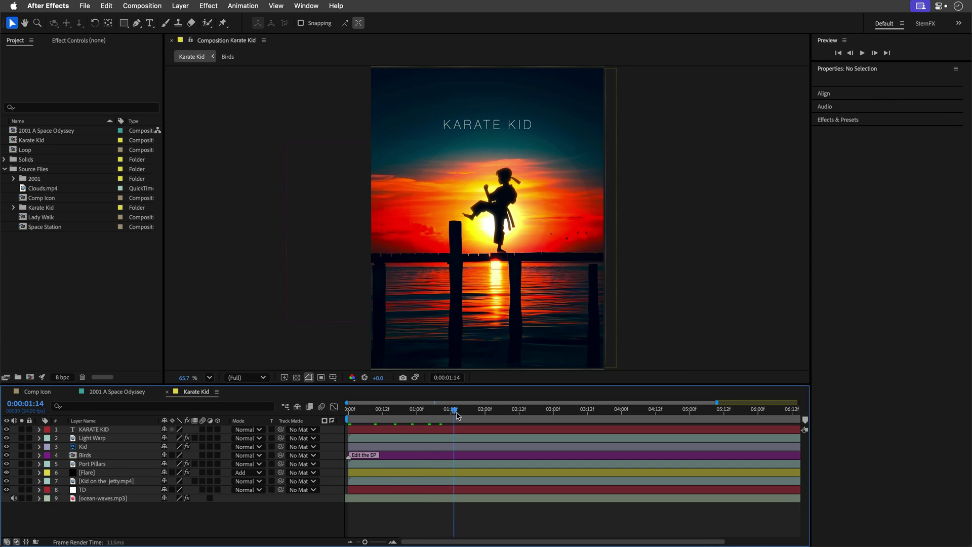
pyautogui.moveTo(457, 415); pyautogui.dragTo(513, 415)
# Step: Swap layer 7's source to Kid on the jetty Nightime.mp4 in the Karate Kid folder, then undo it
pyautogui.click(13, 208)
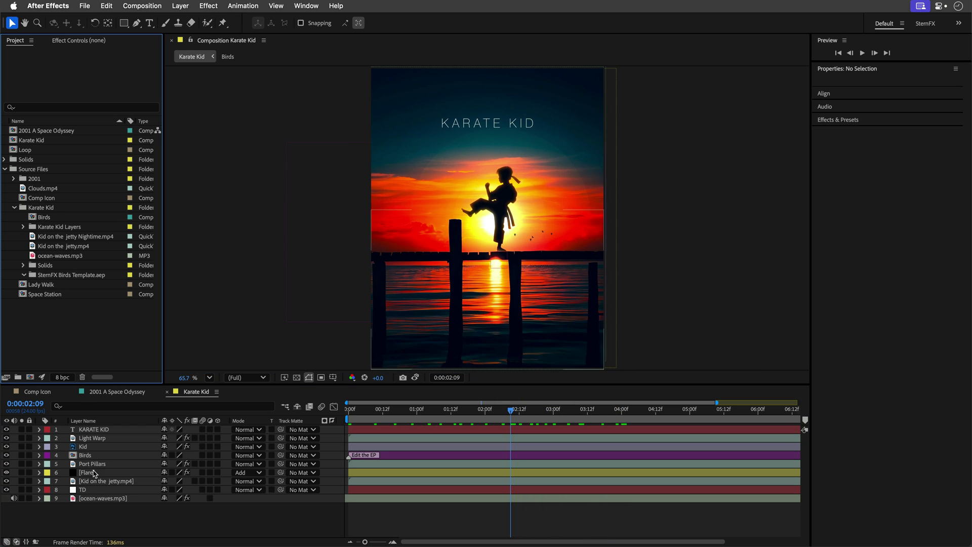
pyautogui.click(101, 480)
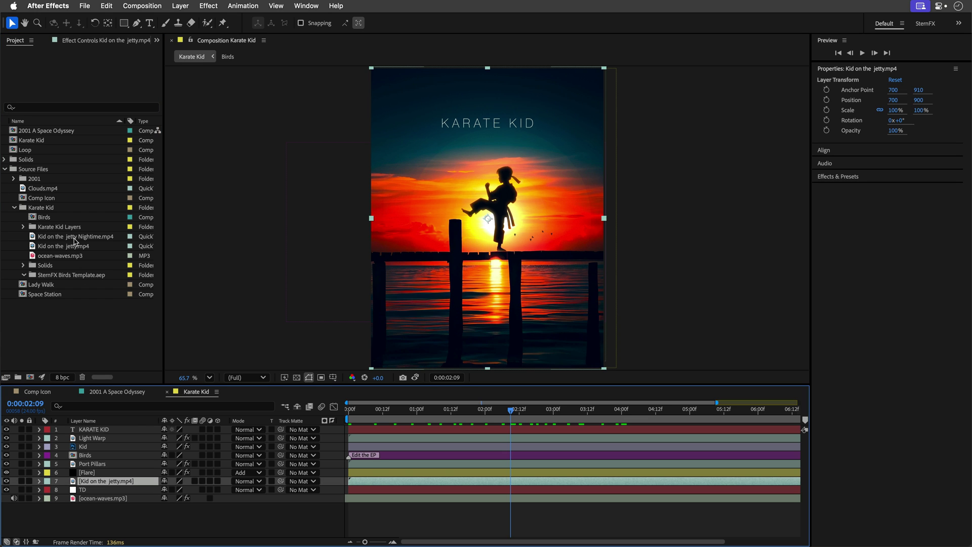
pyautogui.moveTo(74, 238); pyautogui.dragTo(431, 240)
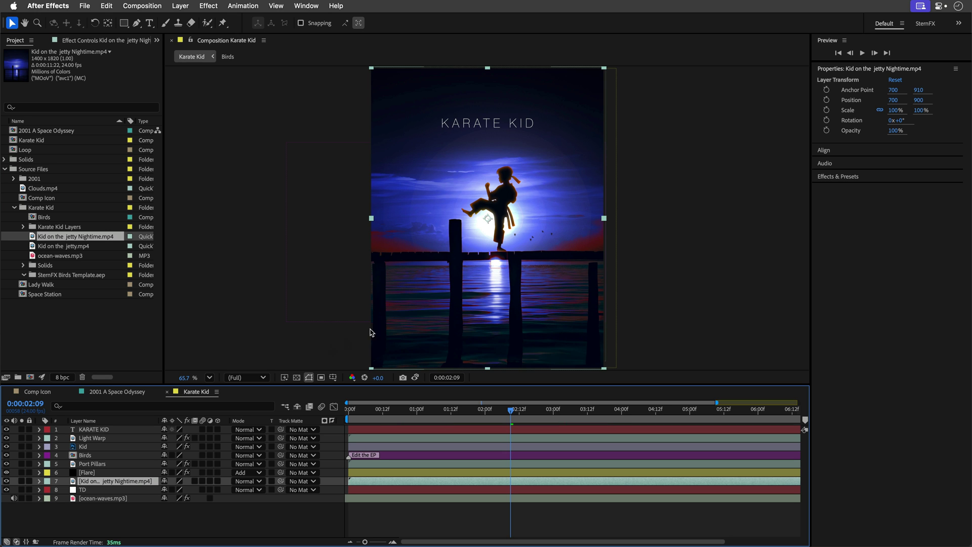
pyautogui.scroll(5, 508, 182)
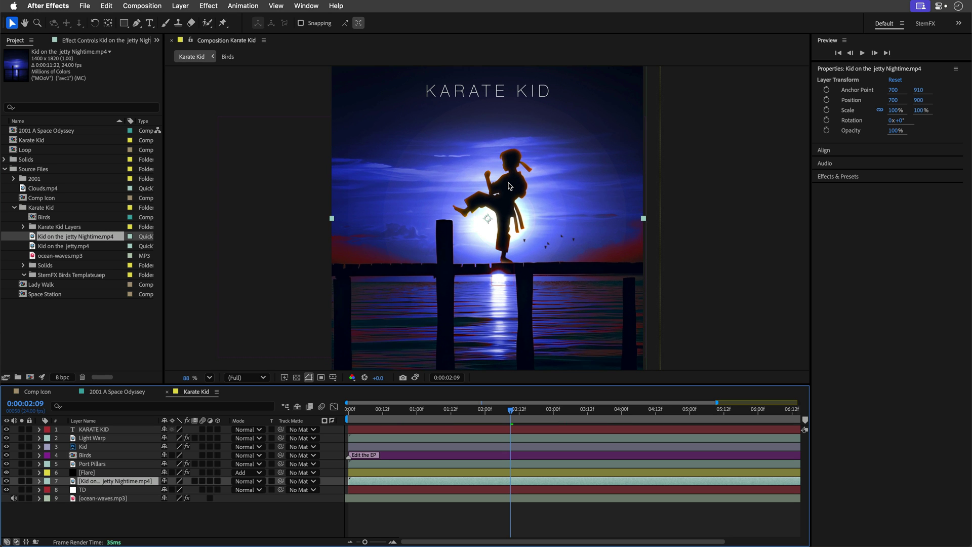
pyautogui.scroll(-5, 508, 186)
pyautogui.press('super+z')
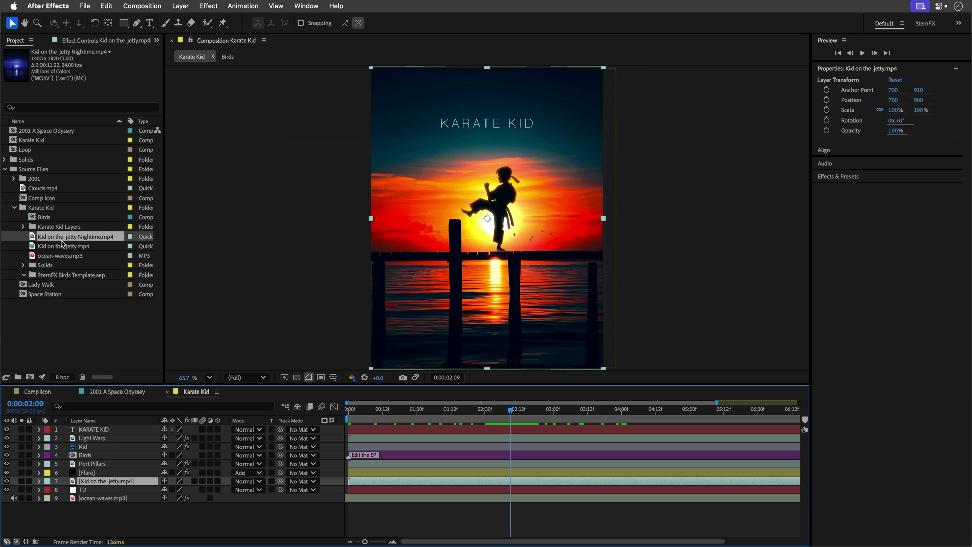
# Step: Replace the original Kid on the jetty footage item with the Nightime clip, turning the scene blue
pyautogui.moveTo(87, 241); pyautogui.dragTo(97, 240)
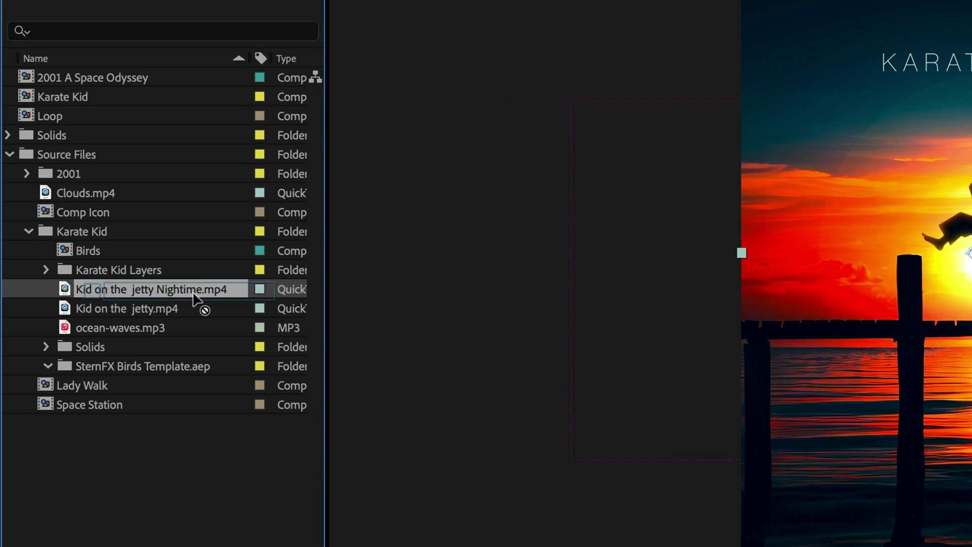
pyautogui.moveTo(194, 299); pyautogui.dragTo(151, 307)
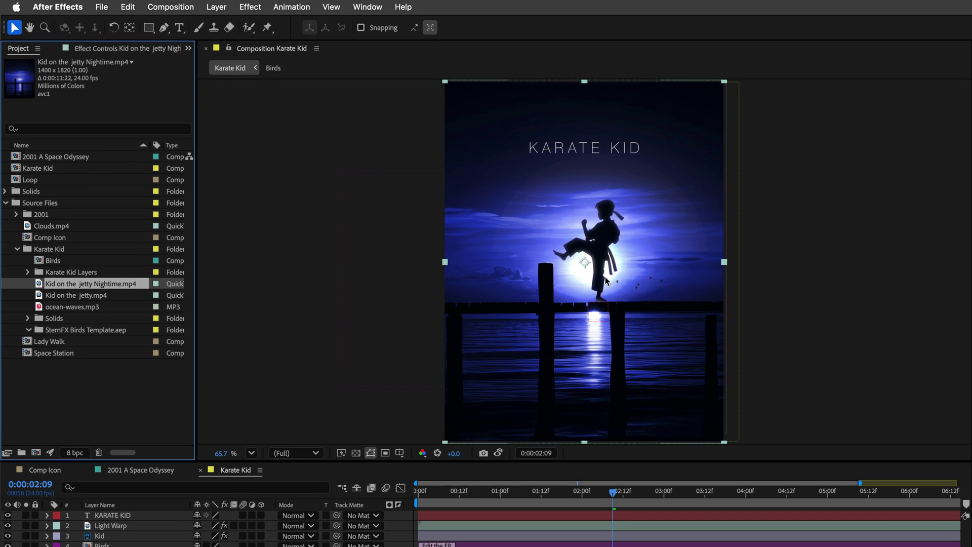
pyautogui.scroll(3, 605, 276)
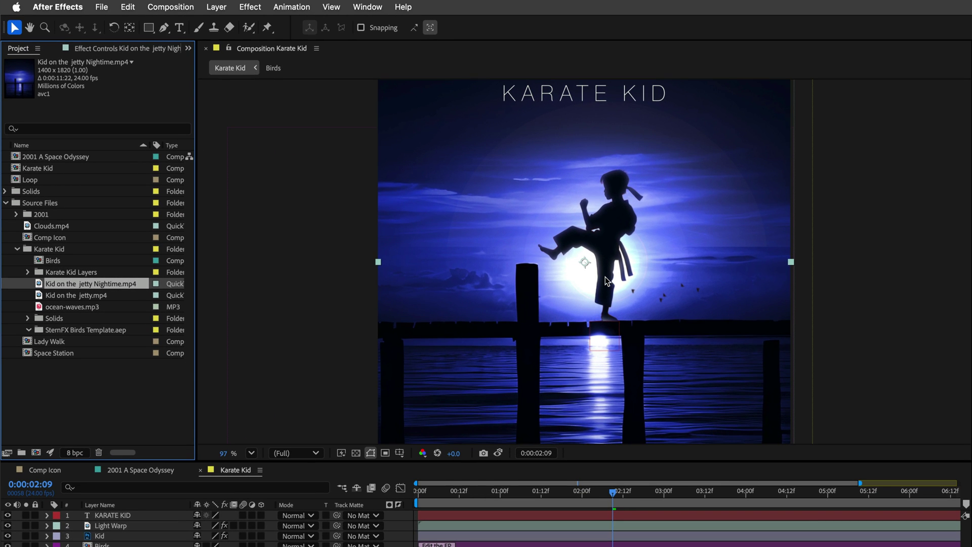
pyautogui.scroll(-3, 605, 276)
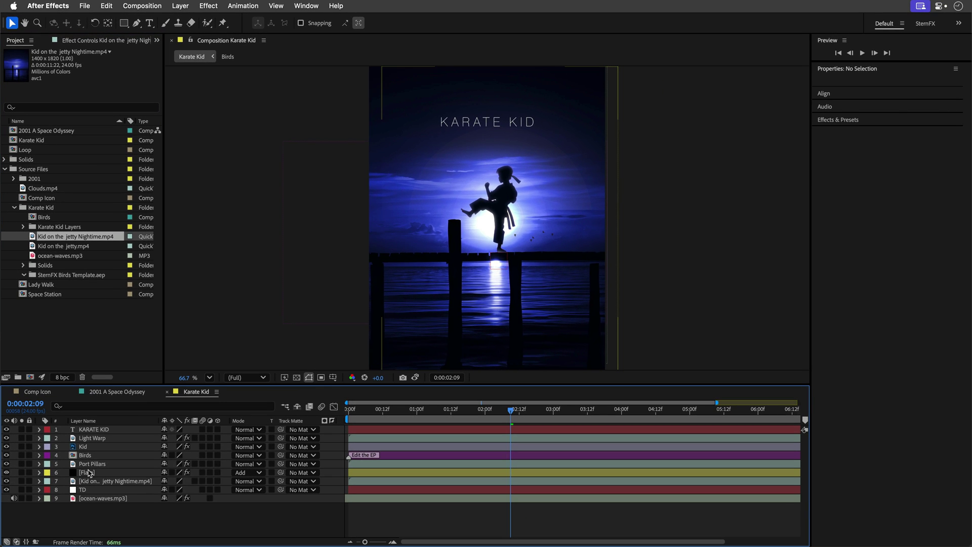
# Step: Keyframe the Flare layer's Lens Flare Brightness at 0% at the comp start
pyautogui.click(89, 473)
pyautogui.click(91, 44)
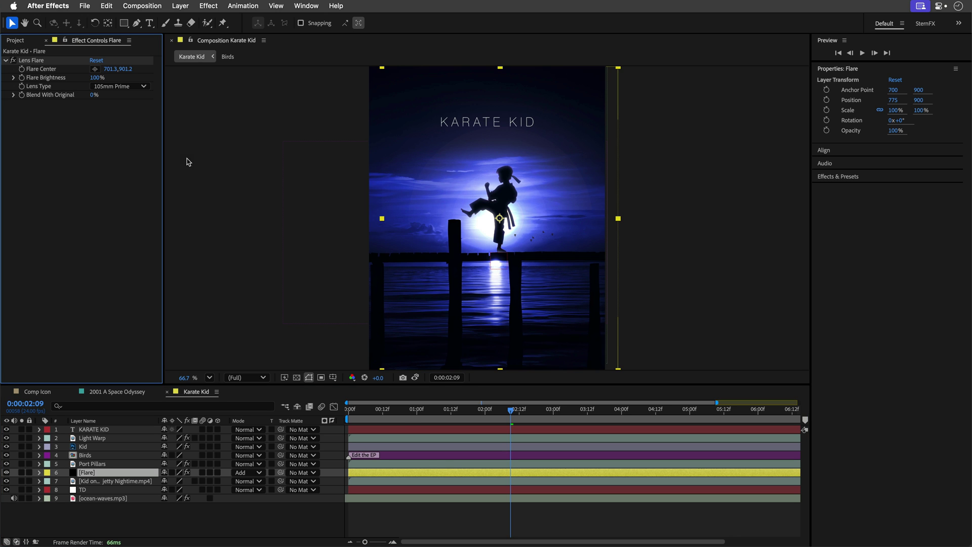
pyautogui.moveTo(371, 415); pyautogui.dragTo(349, 414)
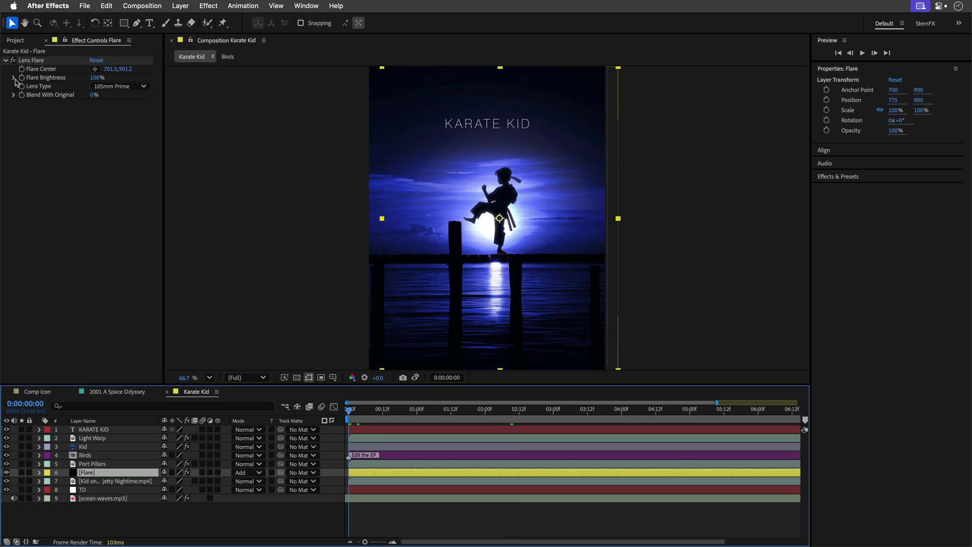
pyautogui.click(21, 78)
pyautogui.click(97, 78)
pyautogui.write('0')
pyautogui.press('Return')
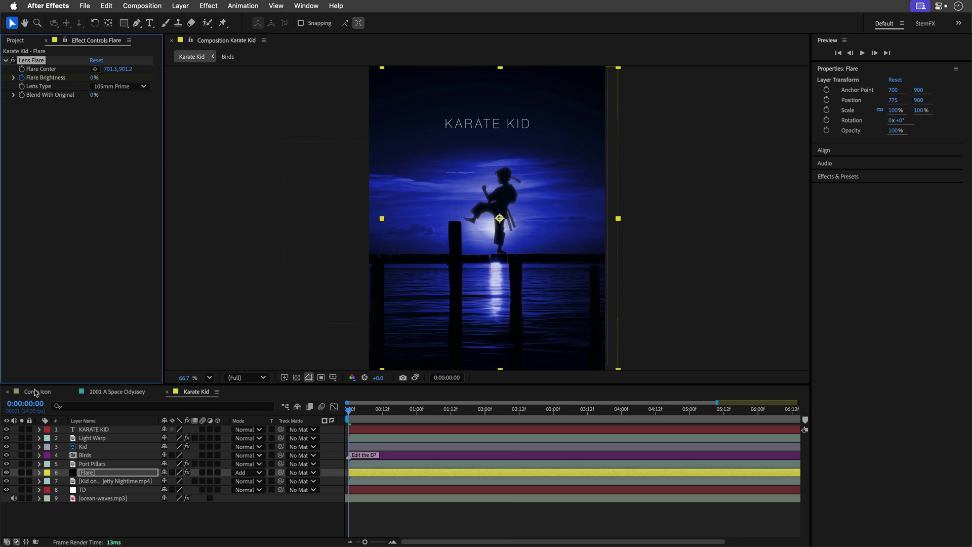
# Step: Add a Flare Brightness keyframe of 100% at 3:00
pyautogui.click(24, 404)
pyautogui.write('3:00')
pyautogui.press('Return')
pyautogui.click(94, 77)
pyautogui.write('100')
pyautogui.press('Return')
# Step: Add a Flare Brightness keyframe of 0% at 6:00
pyautogui.click(25, 403)
pyautogui.write('600')
pyautogui.press('Return')
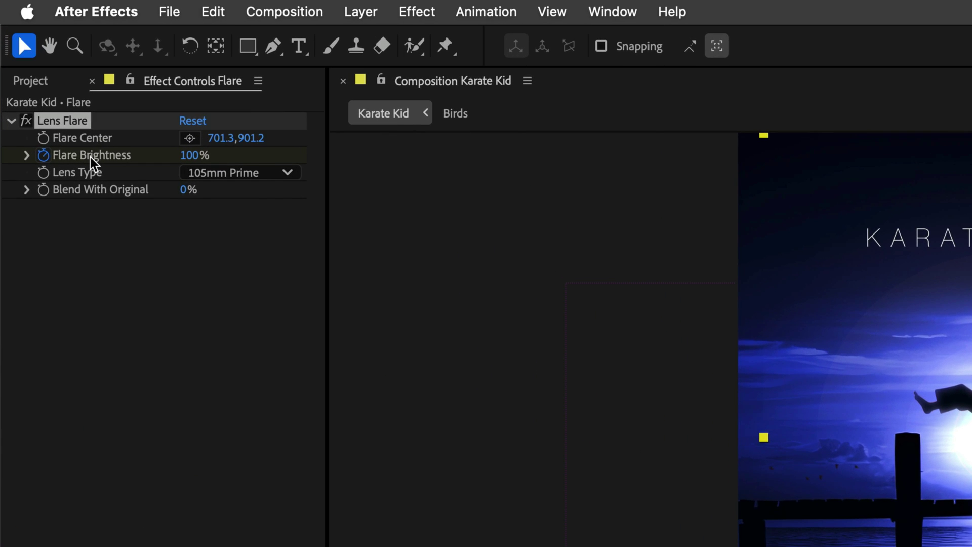
pyautogui.click(77, 136)
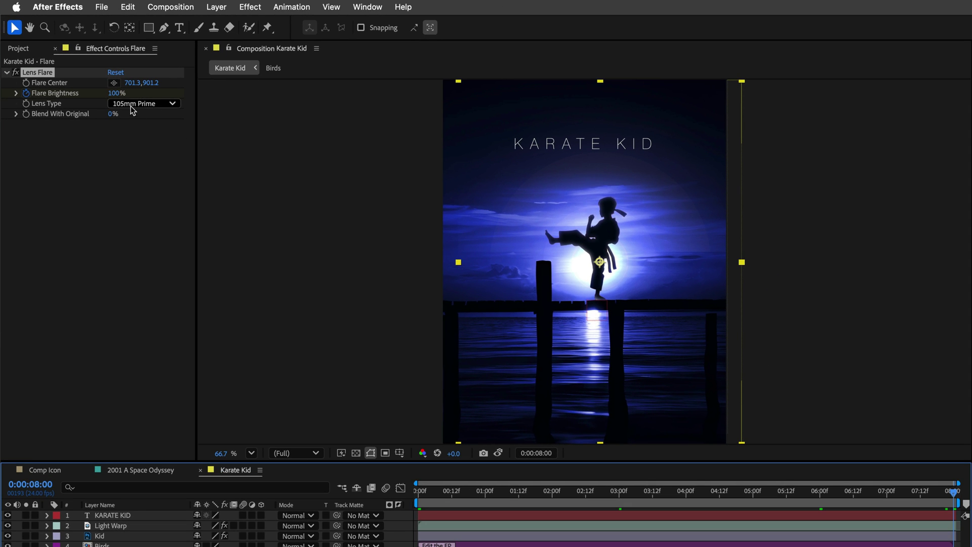
pyautogui.click(120, 94)
pyautogui.write('0')
pyautogui.press('Return')
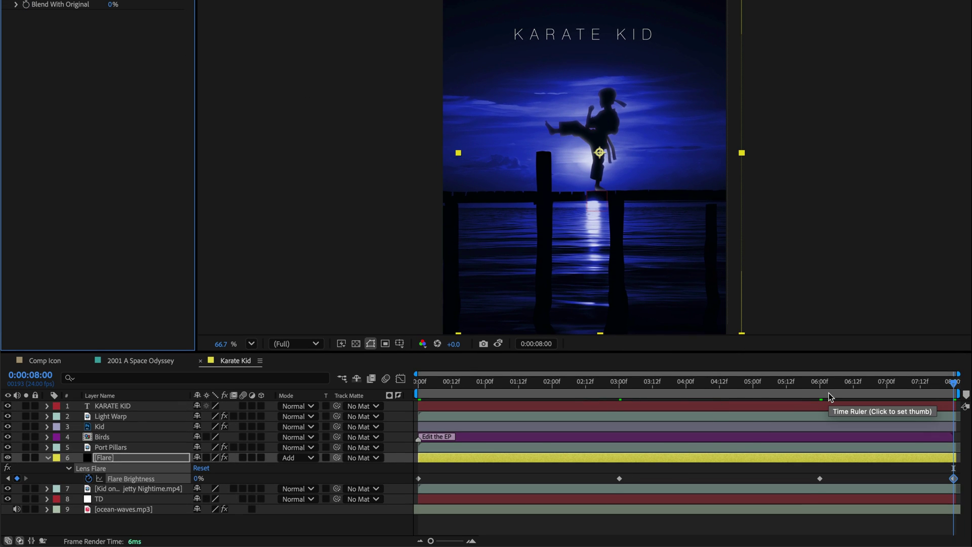
# Step: Step between the Flare Brightness keyframes with J and K, then remove them all
pyautogui.press('j')
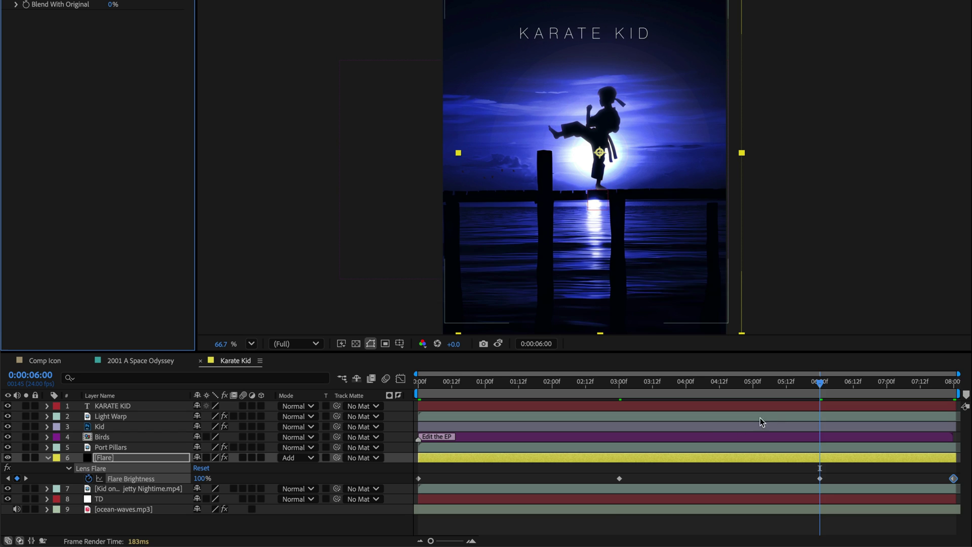
pyautogui.press('j')
pyautogui.press('k')
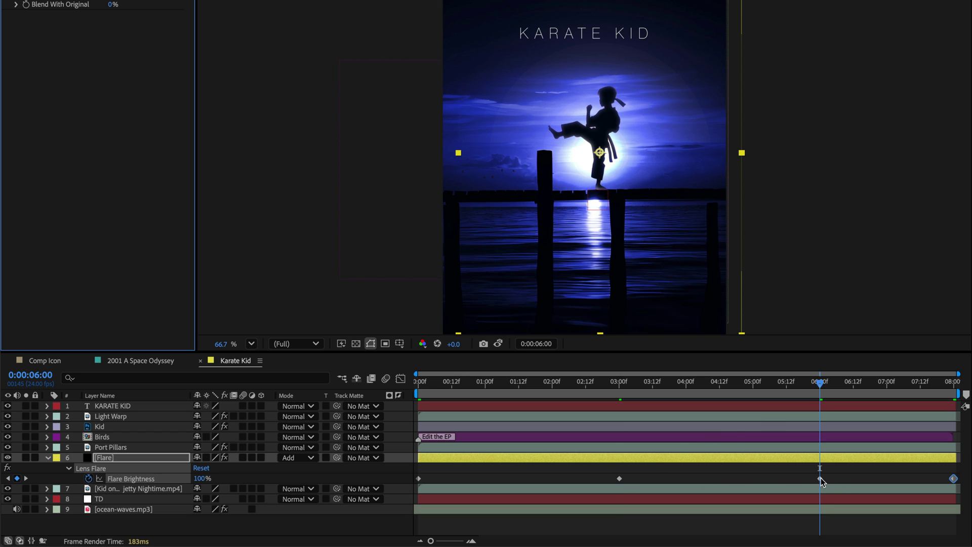
pyautogui.moveTo(821, 478)
pyautogui.hotkey('ctrl', 'z')
# Step: Reveal the Flare layer's Transform and start keyframing Position, Scale and Rotation
pyautogui.press('j')
pyautogui.press('j')
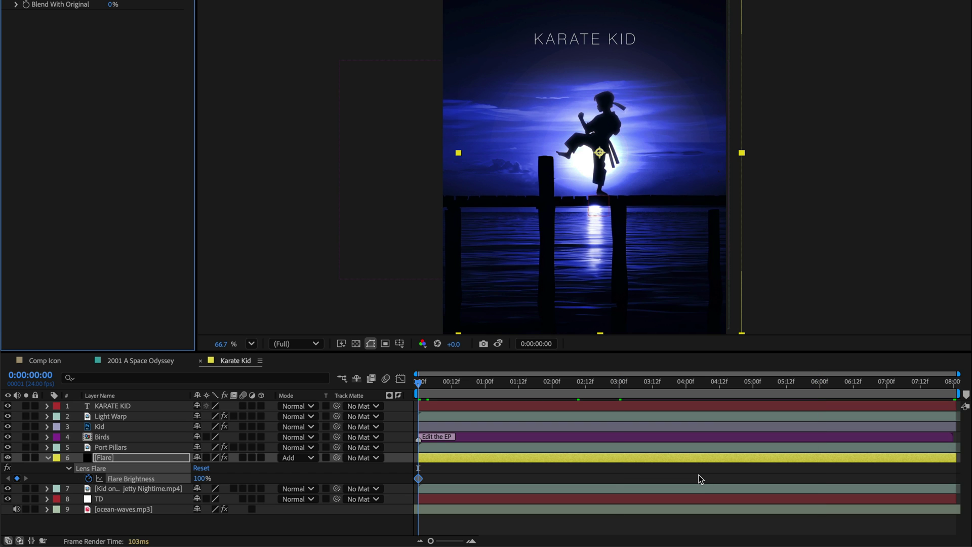
pyautogui.click(577, 488)
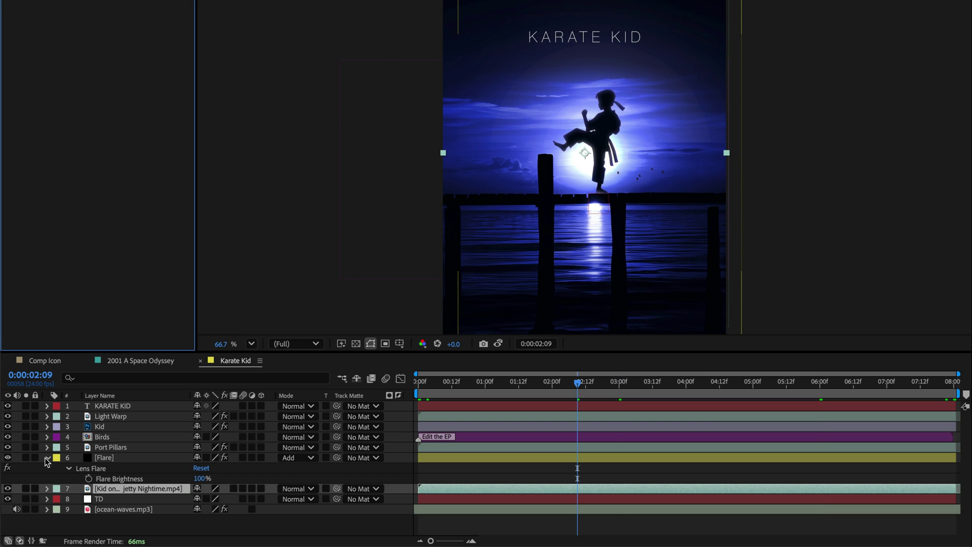
pyautogui.click(48, 457)
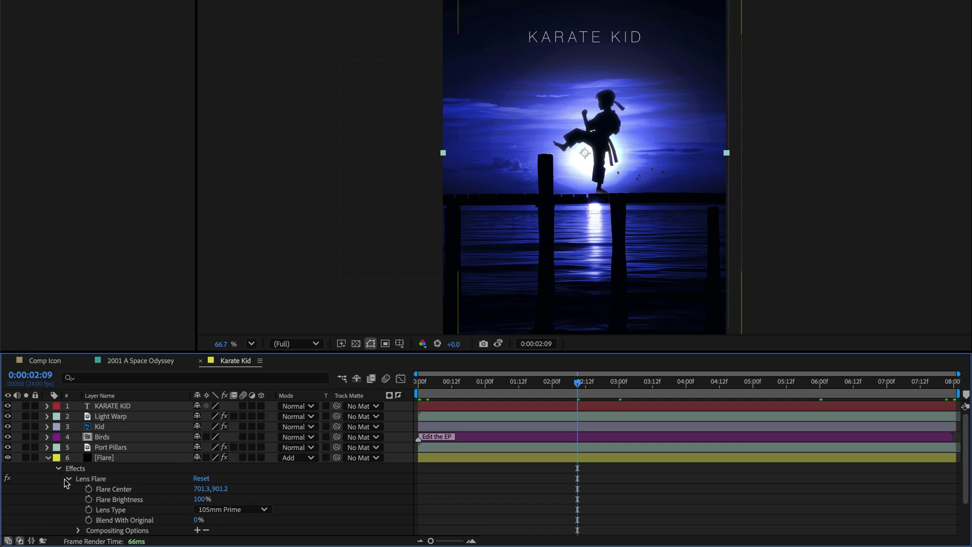
pyautogui.click(69, 479)
pyautogui.click(59, 489)
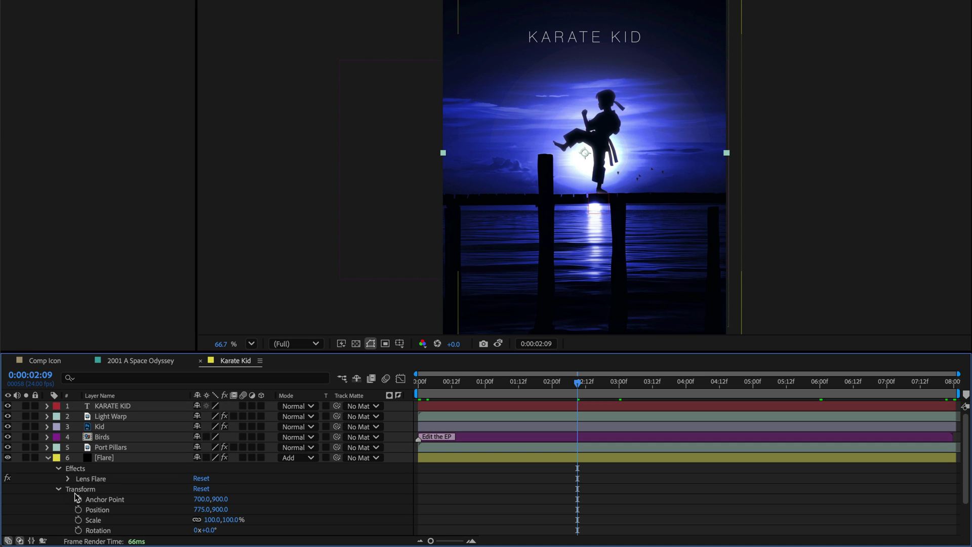
pyautogui.click(78, 509)
pyautogui.click(78, 520)
pyautogui.click(78, 530)
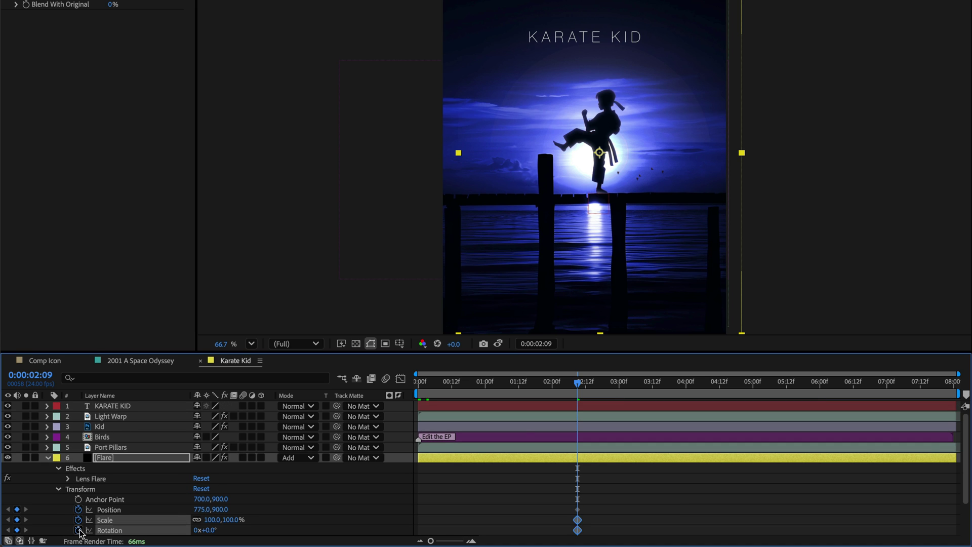
# Step: Enlarge, lower and rotate the flare 32° at 1:01, then reset Transform and clear keyframes
pyautogui.moveTo(526, 381); pyautogui.dragTo(488, 381)
pyautogui.moveTo(219, 509); pyautogui.dragTo(349, 489)
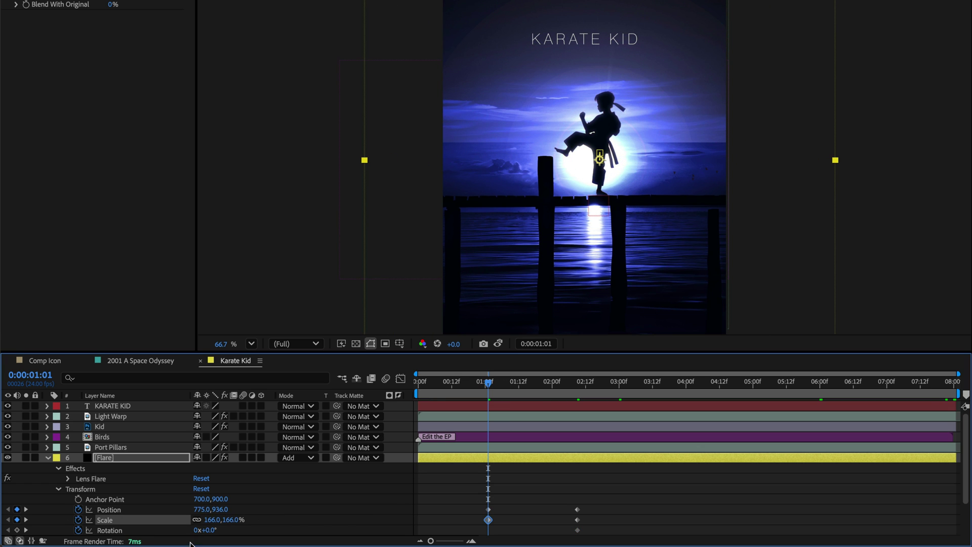
pyautogui.moveTo(205, 530); pyautogui.dragTo(221, 530)
pyautogui.moveTo(489, 383); pyautogui.dragTo(451, 385)
pyautogui.click(200, 488)
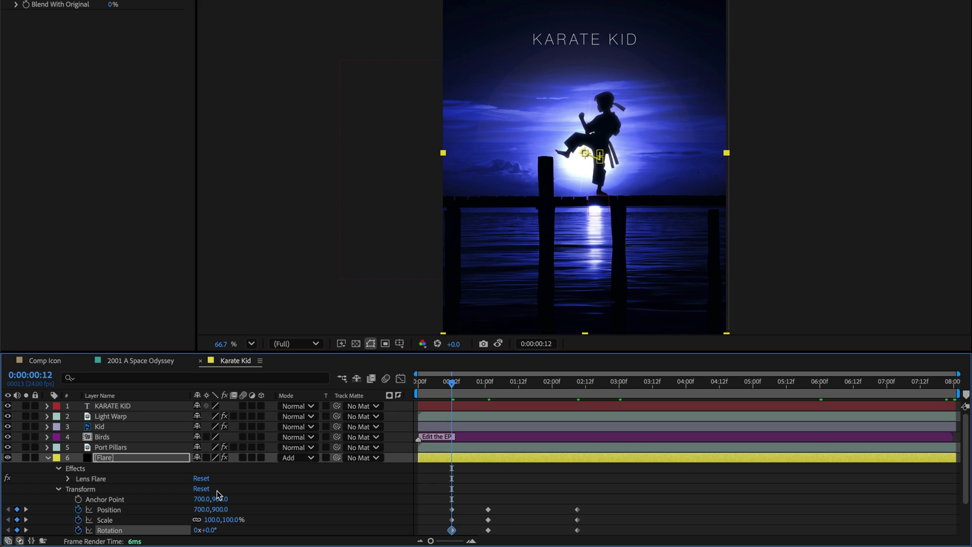
pyautogui.hotkey('ctrl', 'z')
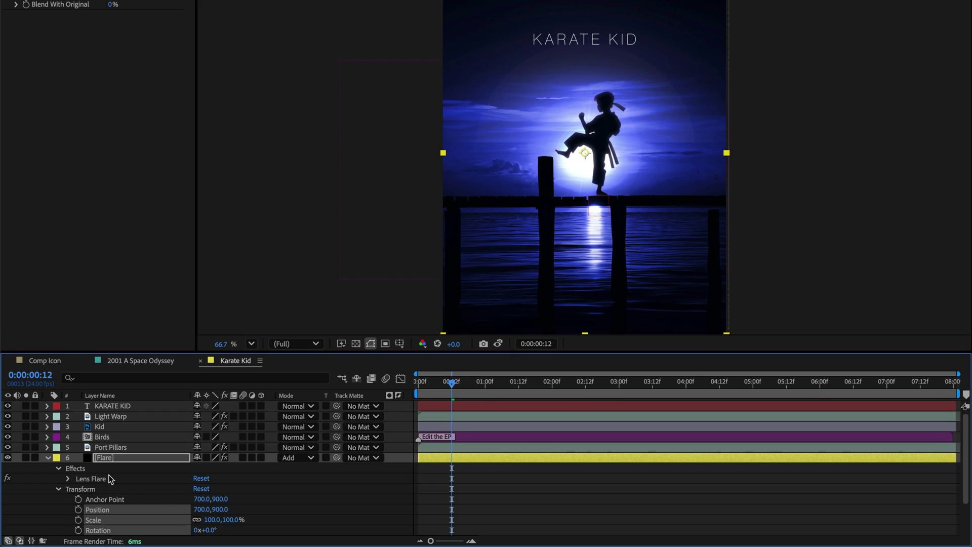
# Step: Nudge the flare slightly right, then trim the Birds layer to end near 02:20 and preview
pyautogui.click(49, 458)
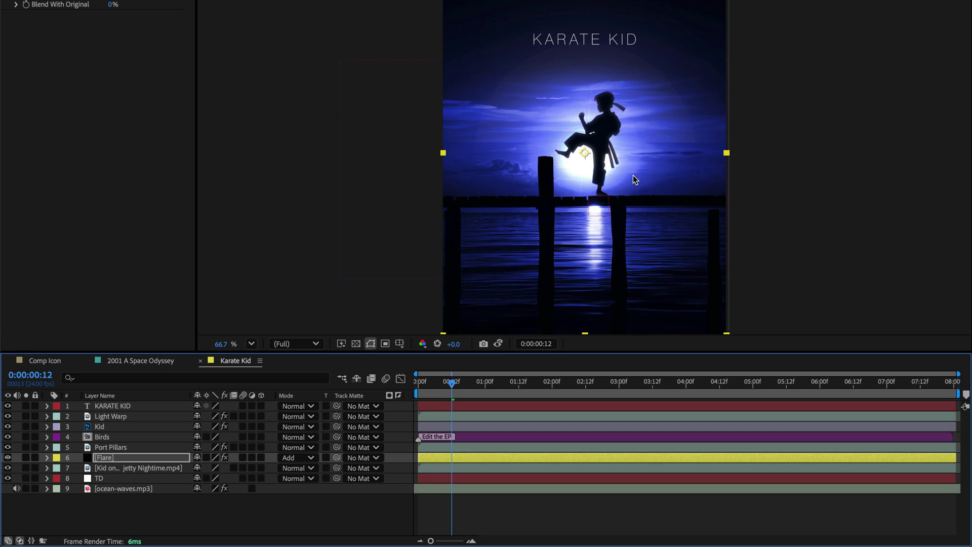
pyautogui.moveTo(579, 167); pyautogui.dragTo(591, 165)
pyautogui.click(118, 497)
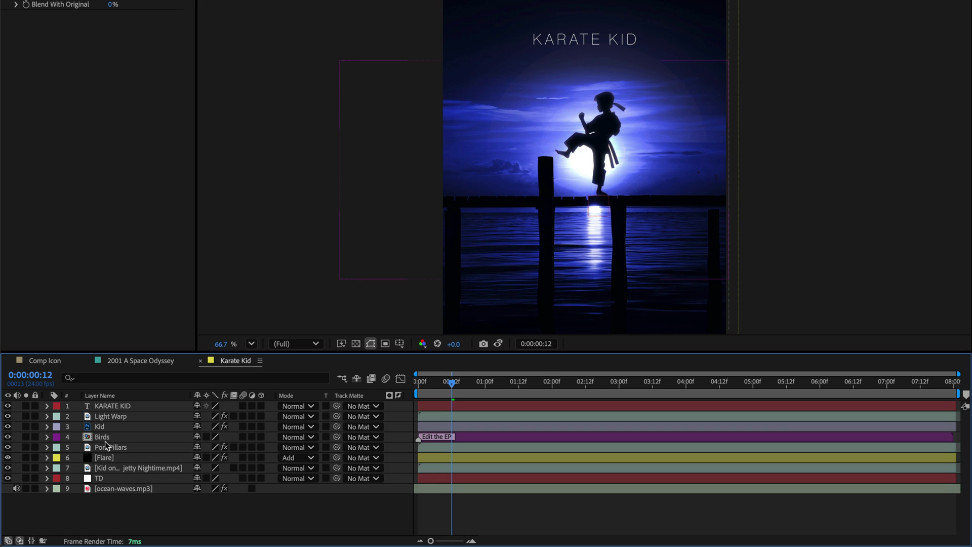
pyautogui.click(103, 437)
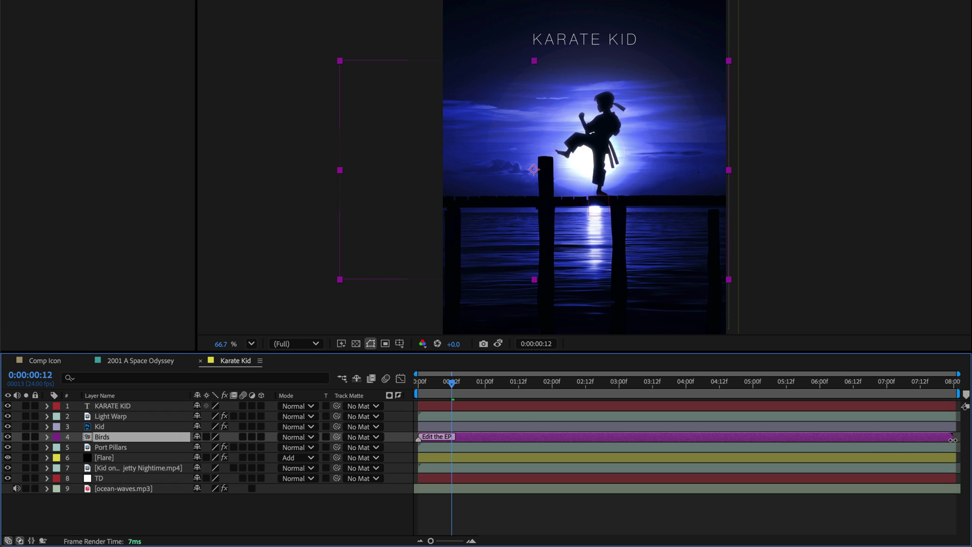
pyautogui.moveTo(951, 437); pyautogui.dragTo(612, 437)
pyautogui.moveTo(447, 384); pyautogui.dragTo(407, 385)
pyautogui.press('space')
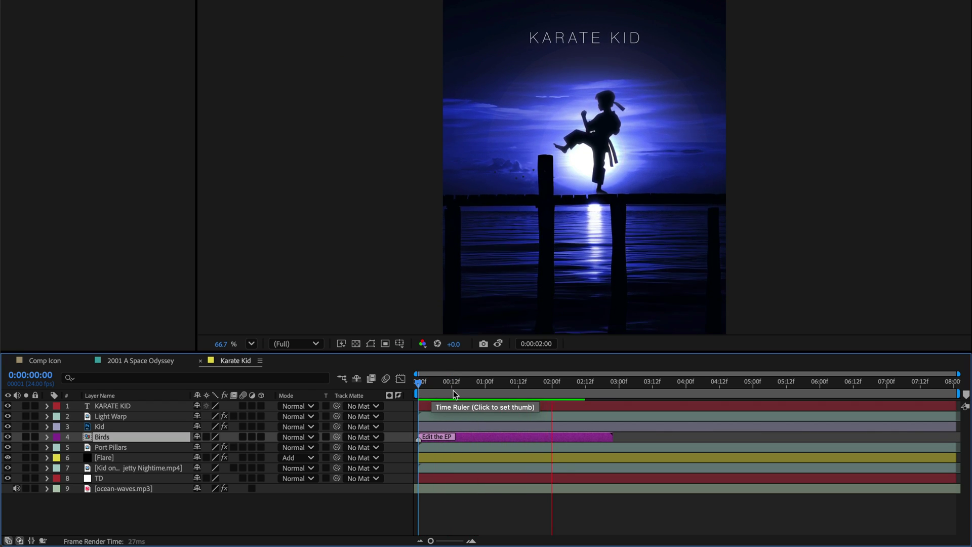
pyautogui.press('space')
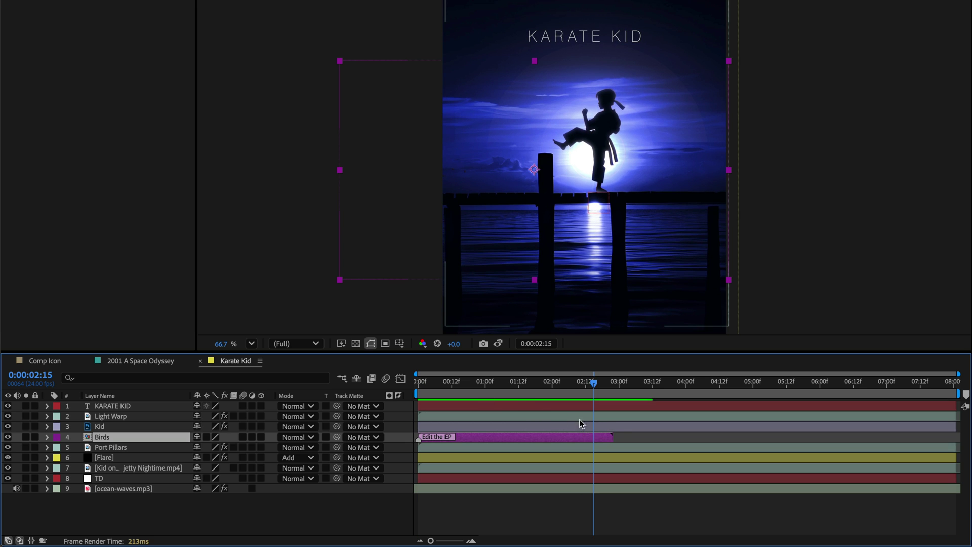
# Step: Restore Birds to the comp's end, preview, and stretch the Edit the EP marker into a duration
pyautogui.moveTo(614, 433); pyautogui.dragTo(830, 441)
pyautogui.press('space')
pyautogui.moveTo(671, 393); pyautogui.dragTo(480, 385)
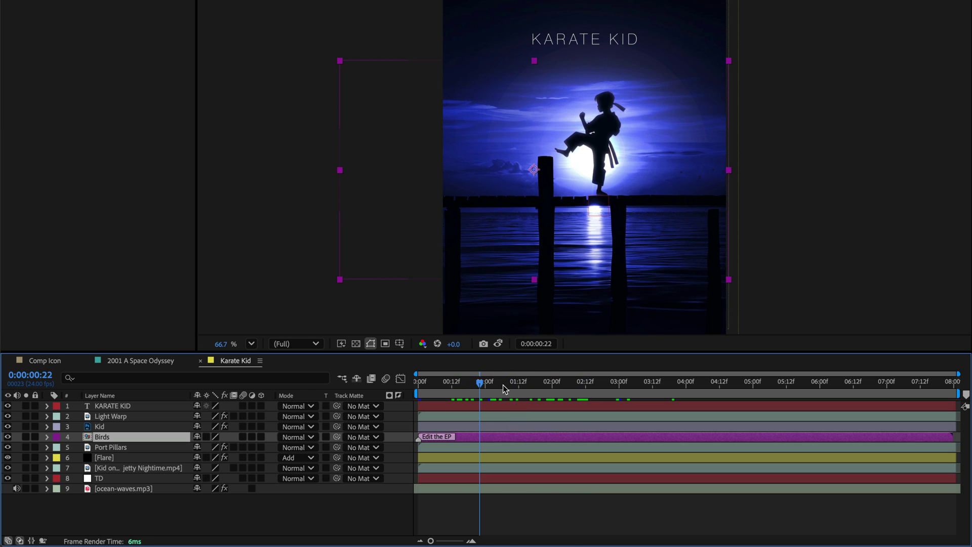
pyautogui.moveTo(535, 386); pyautogui.dragTo(849, 396)
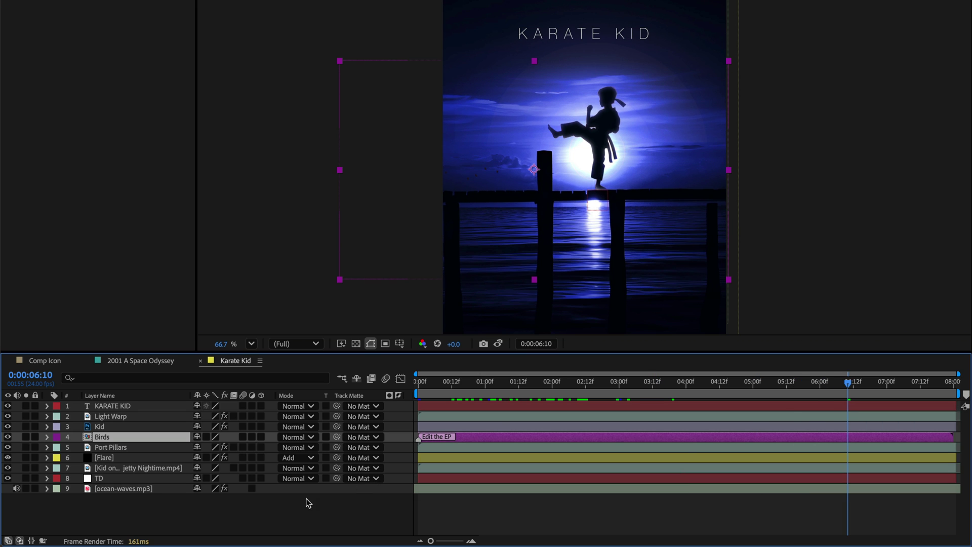
pyautogui.click(186, 507)
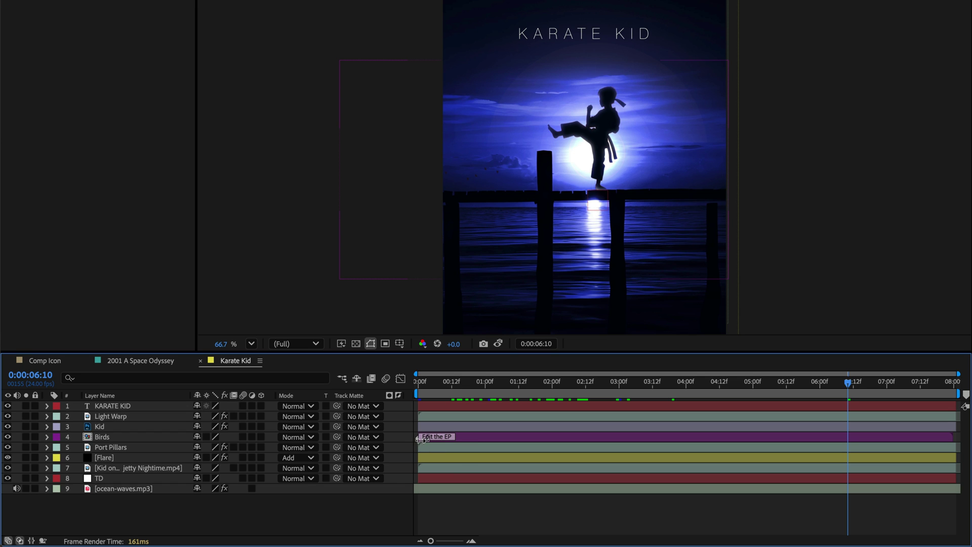
pyautogui.moveTo(423, 438); pyautogui.dragTo(559, 438)
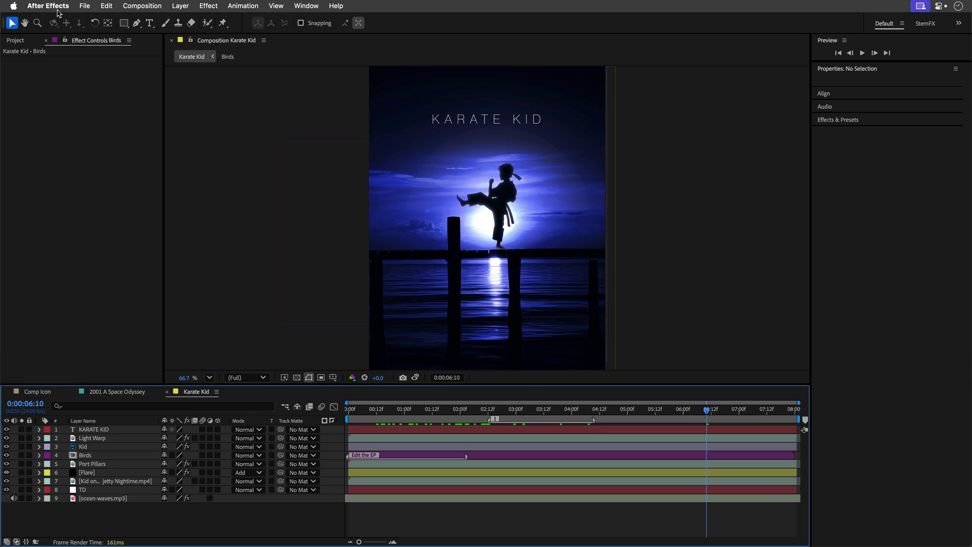
# Step: Quit without saving The Option Key project and open the hidden After Effects 25.0 credits
pyautogui.click(59, 9)
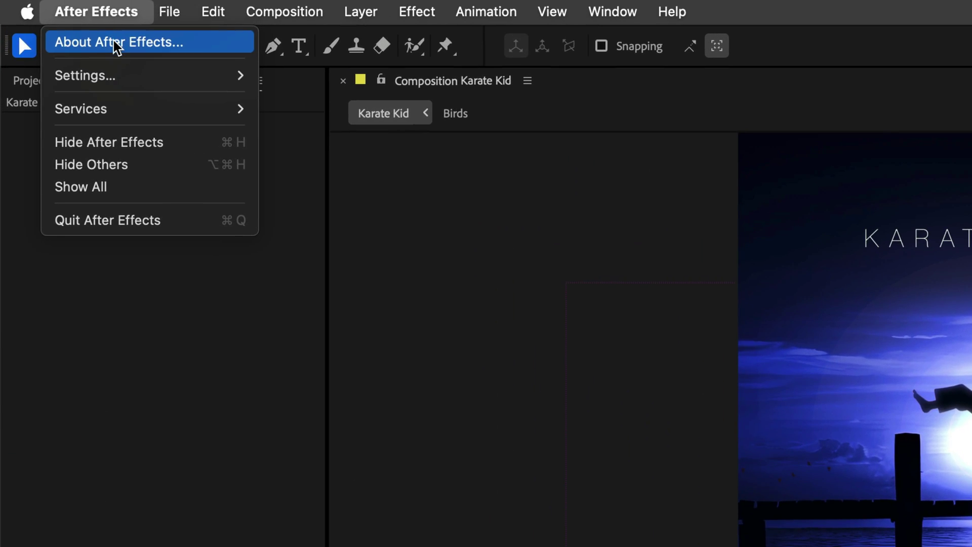
pyautogui.press('super+q')
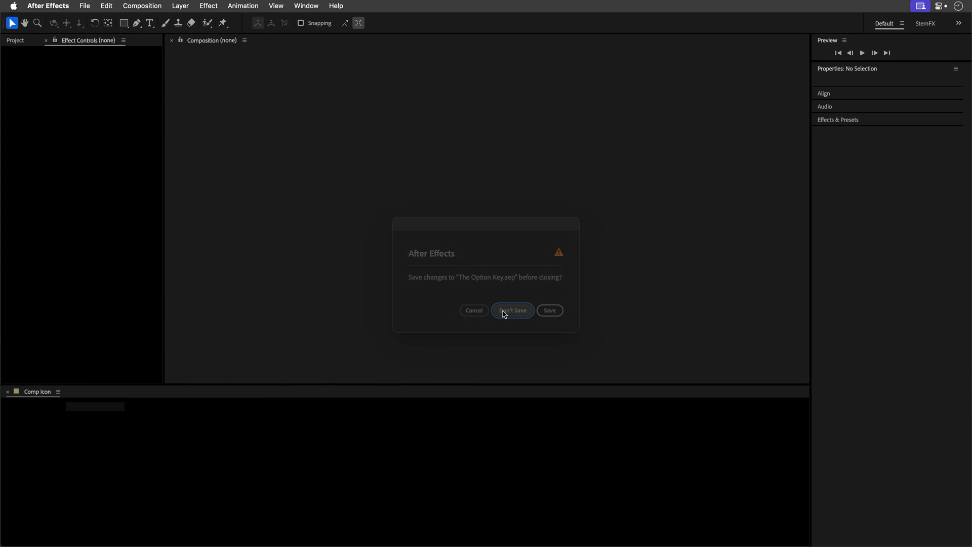
pyautogui.click(602, 373)
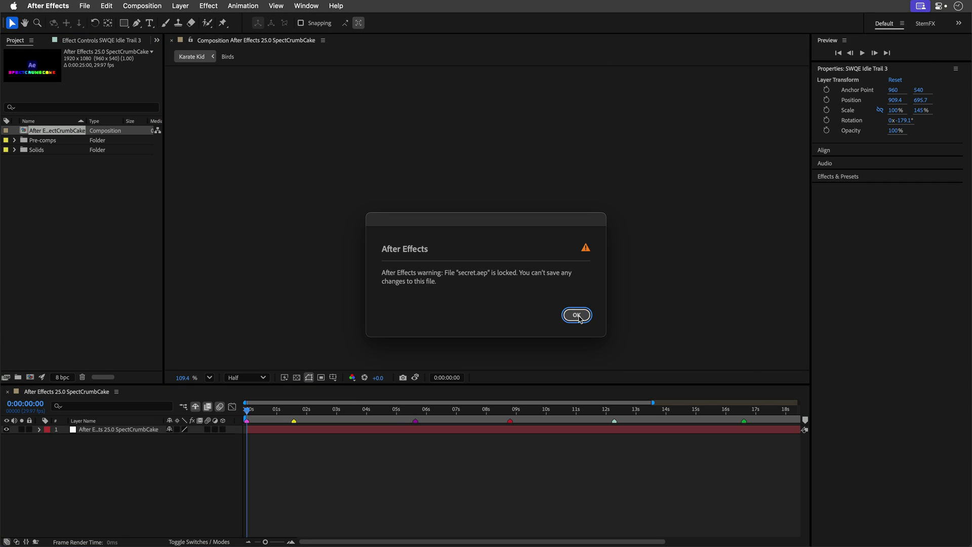
pyautogui.click(576, 314)
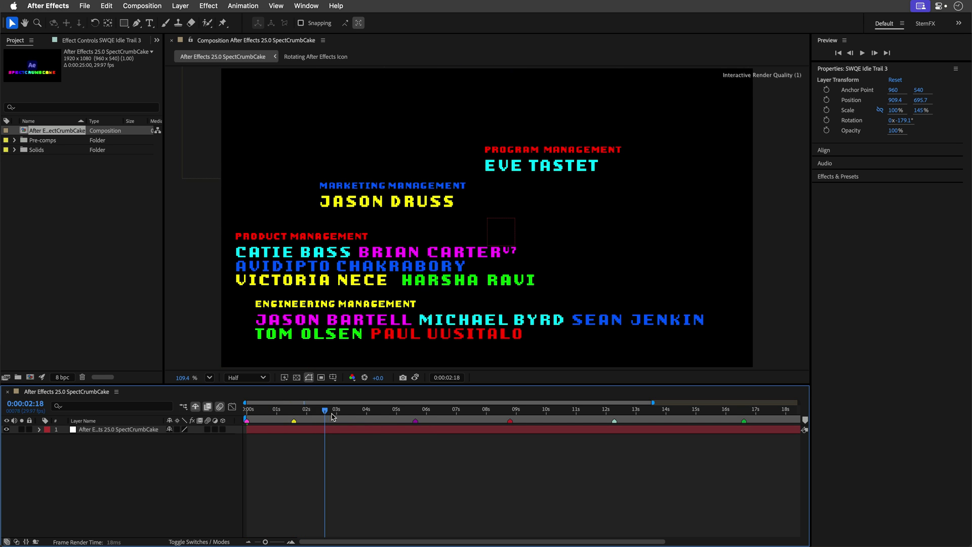
pyautogui.click(196, 408)
# Step: Open the Rotating After Effects Icon, Rotating Eyeball Icon and Rotating Precomp Icon comps
pyautogui.doubleClick(94, 461)
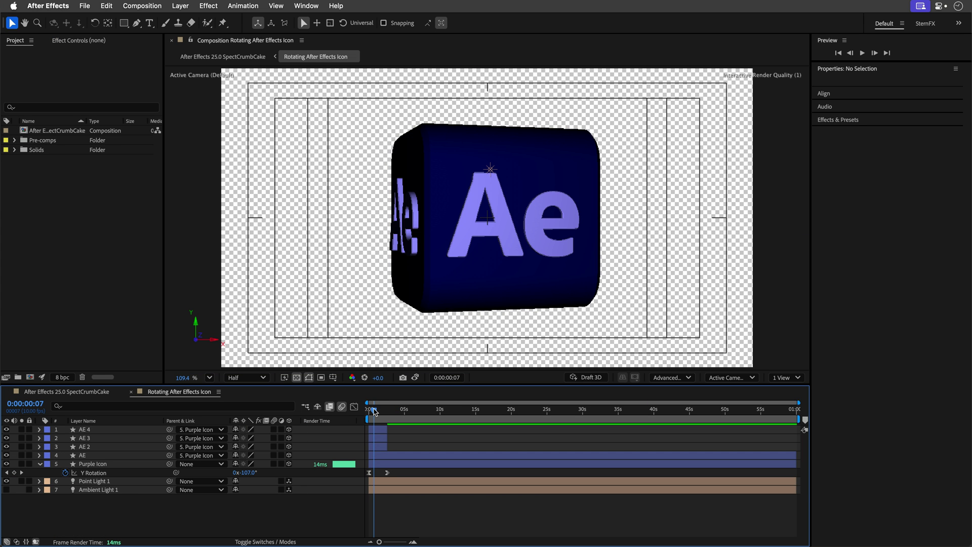
pyautogui.click(248, 377)
pyautogui.press('Escape')
pyautogui.click(66, 391)
pyautogui.doubleClick(96, 462)
pyautogui.click(470, 412)
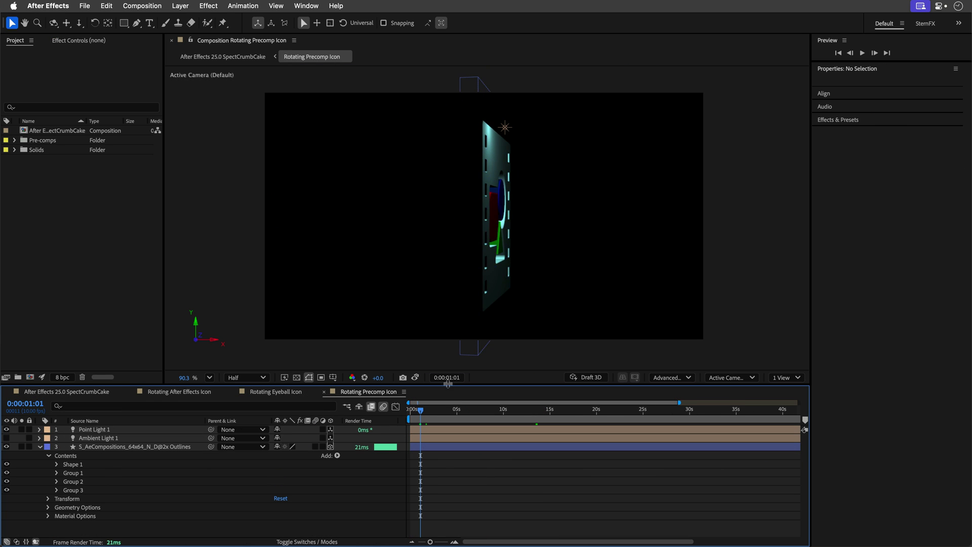
pyautogui.click(412, 415)
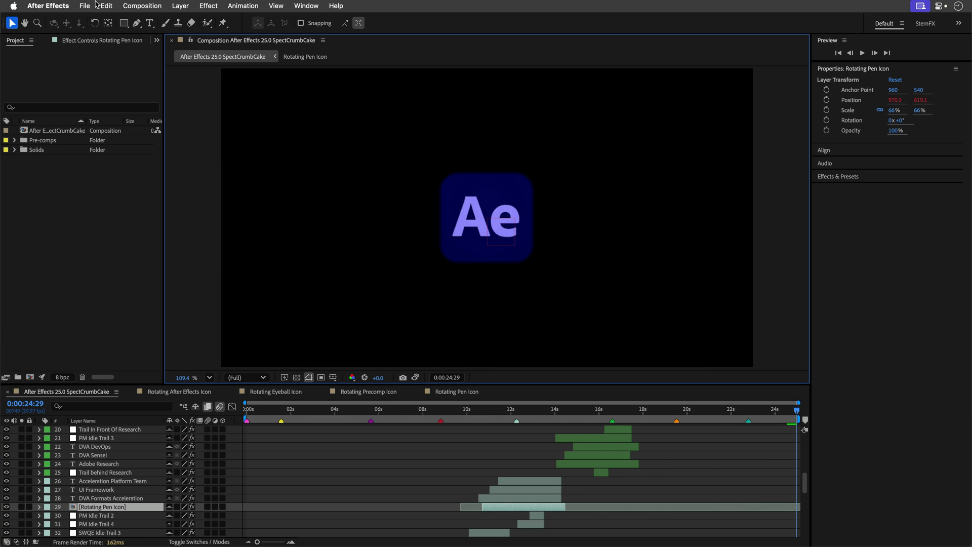
# Step: Save the locked credits project as a new file named 'secret' via File > Save As
pyautogui.click(95, 4)
pyautogui.moveTo(174, 118)
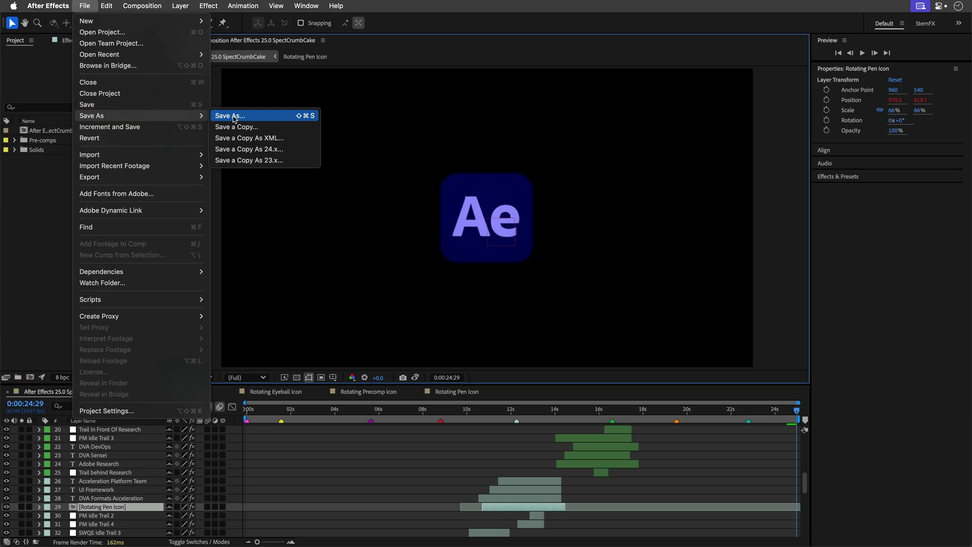
pyautogui.click(230, 116)
pyautogui.click(659, 301)
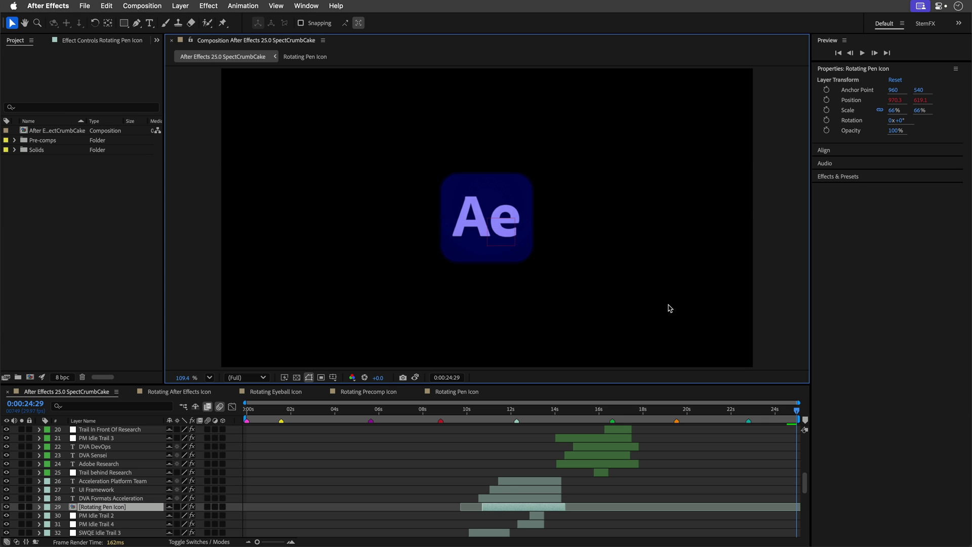